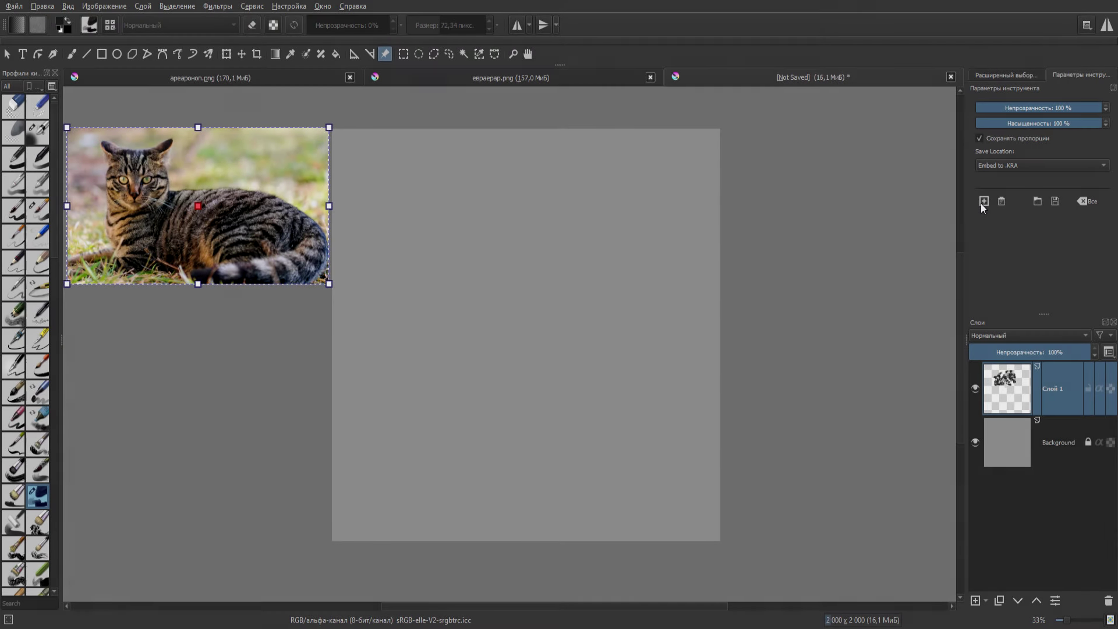
Step: Paste a long-haired cat reference beside the tabby, resize both, and enlarge it over the canvas
key("ctrl+shift+r")
left_click_drag(549, 253, 573, 267)
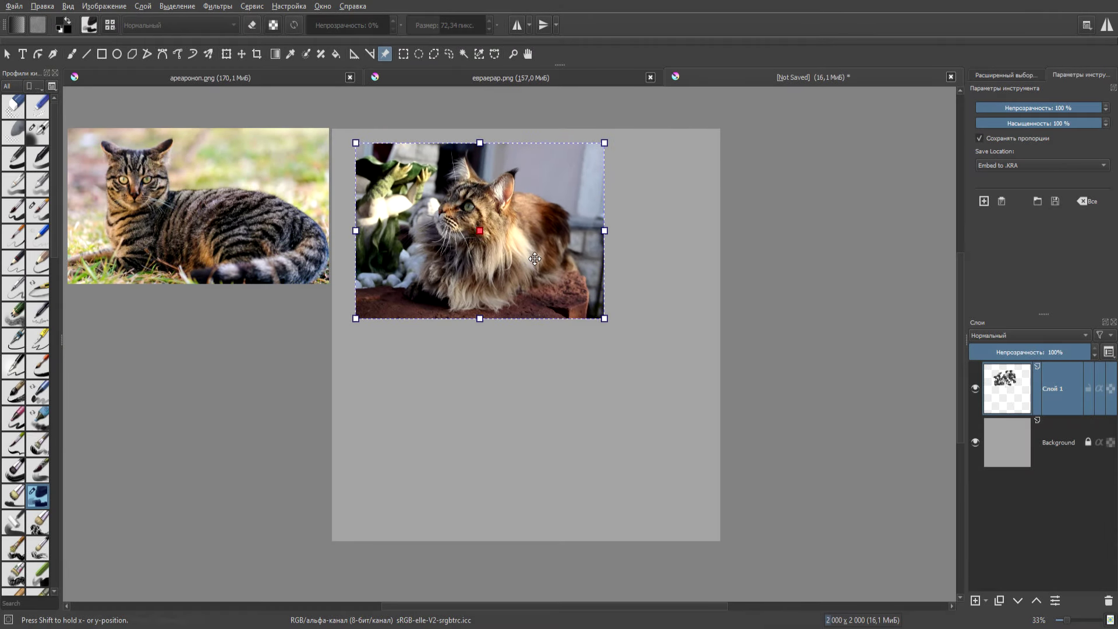
mouse_move(601, 317)
left_mouse_down()
mouse_move(786, 470)
mouse_move(774, 432)
mouse_move(782, 444)
left_mouse_up()
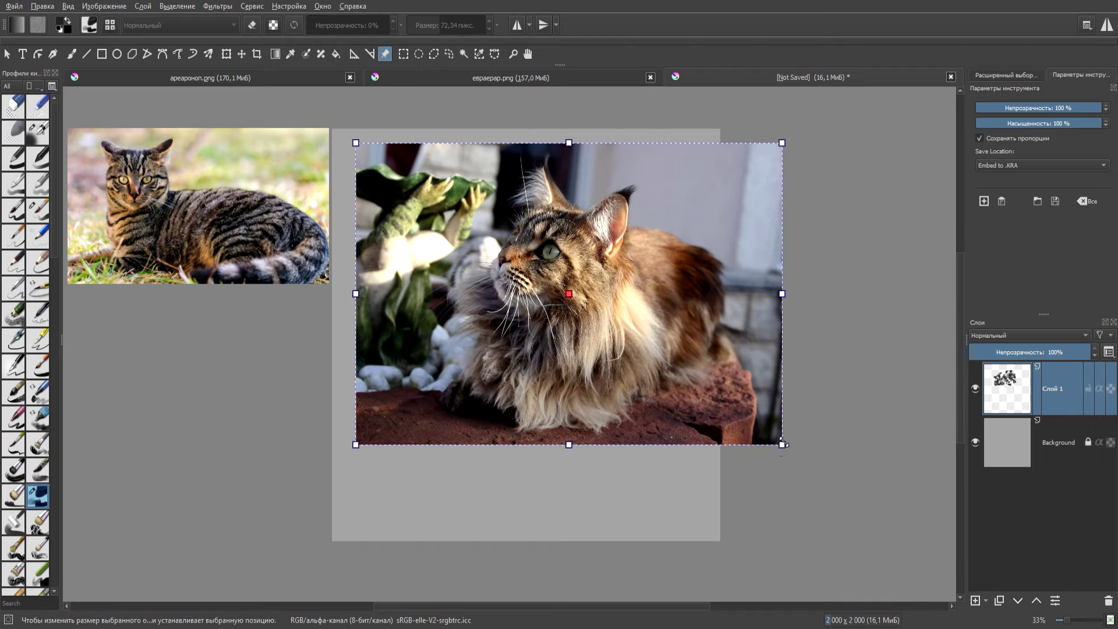
left_click(232, 168)
mouse_move(329, 284)
left_mouse_down()
mouse_move(449, 338)
mouse_move(370, 277)
left_mouse_up()
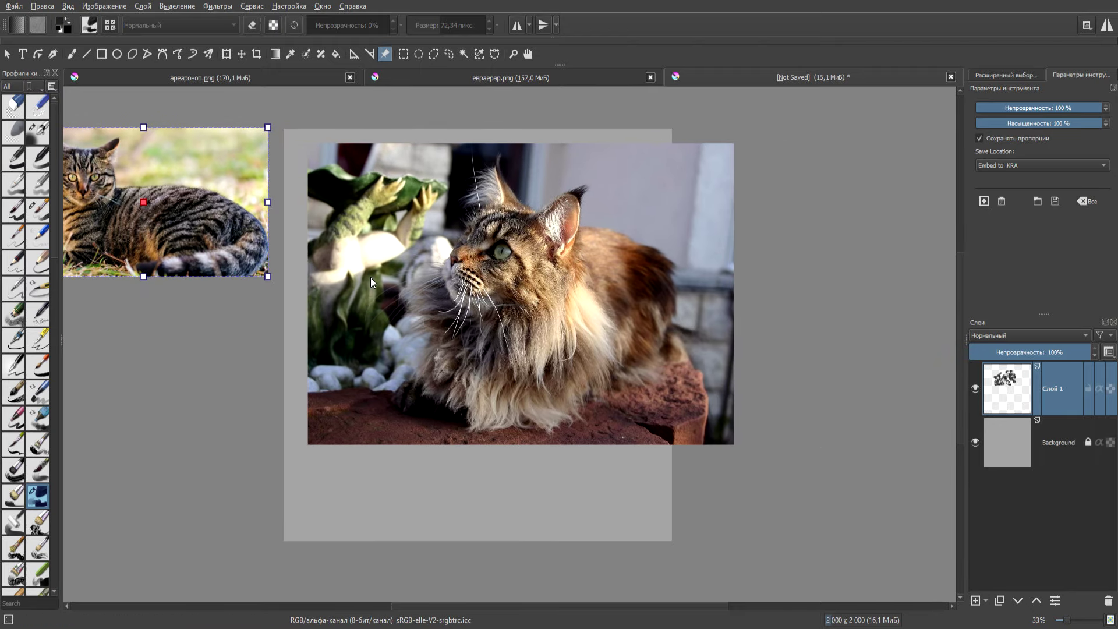
scroll(720, 495, "up", 2)
left_click_drag(572, 411, 554, 342)
scroll(554, 341, "down", 3)
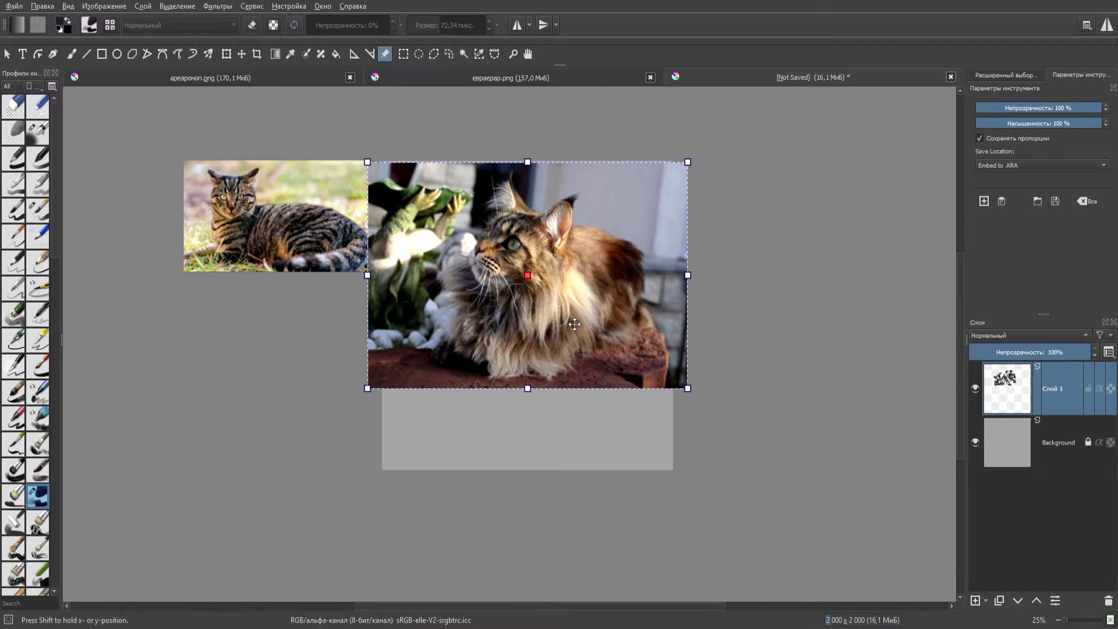
left_click_drag(687, 388, 775, 450)
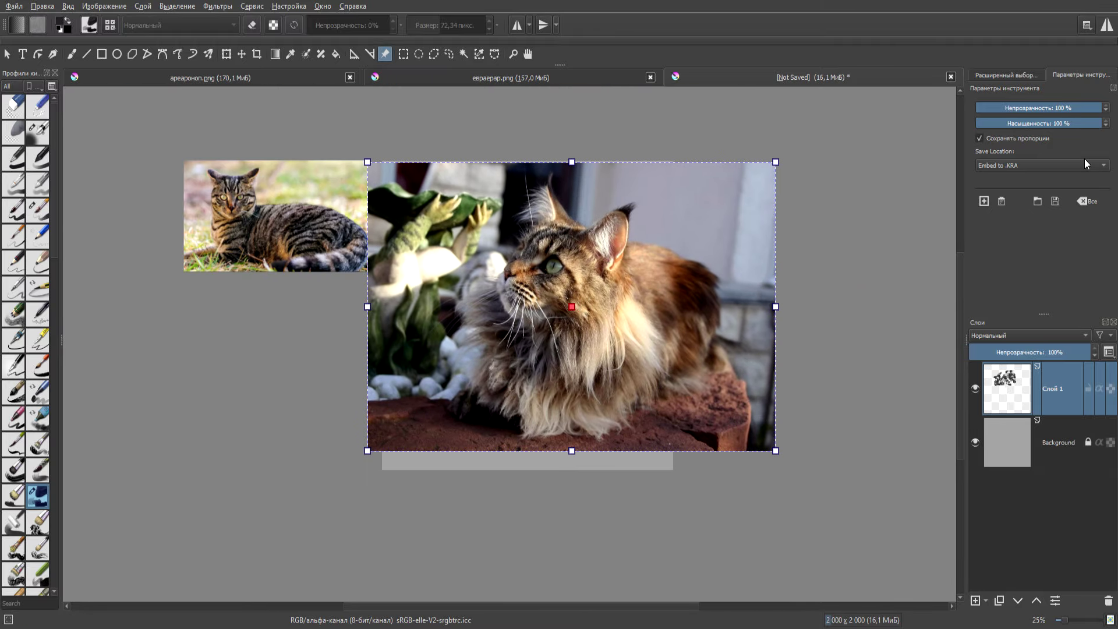
Step: Lower the long-haired cat reference's opacity to about 42%
mouse_move(1048, 108)
left_mouse_down()
mouse_move(1003, 116)
mouse_move(1103, 108)
mouse_move(976, 135)
left_mouse_up()
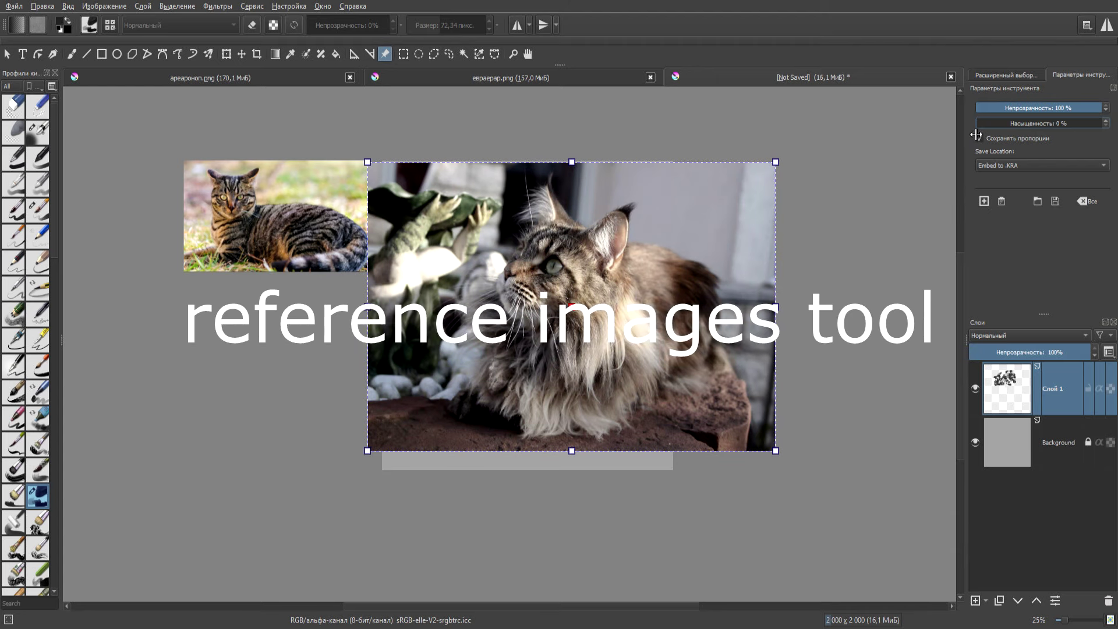
left_click_drag(1066, 123, 1103, 123)
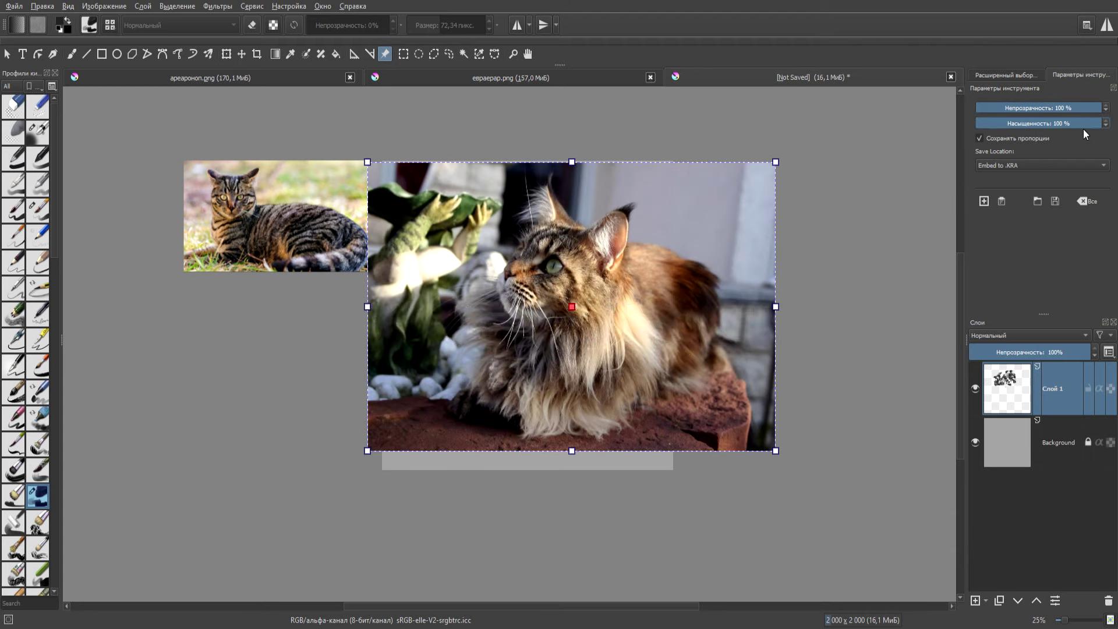
left_click(1032, 108)
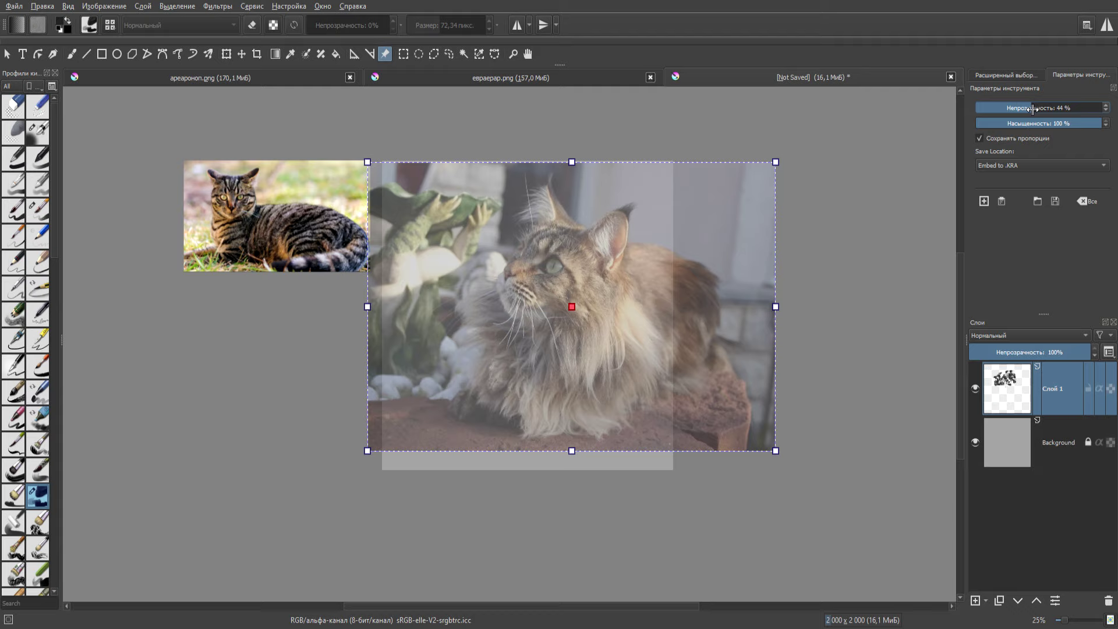
Step: Sketch dark freehand strokes over the cat's face, then shrink the reference and move it upper right
left_click(71, 54)
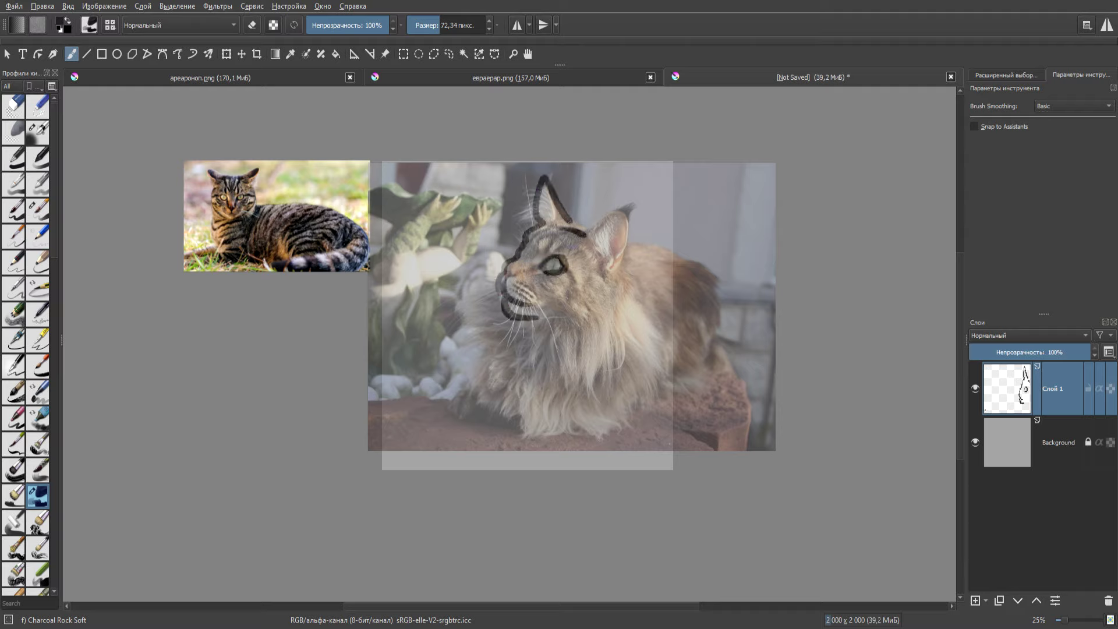
left_click_drag(512, 314, 583, 239)
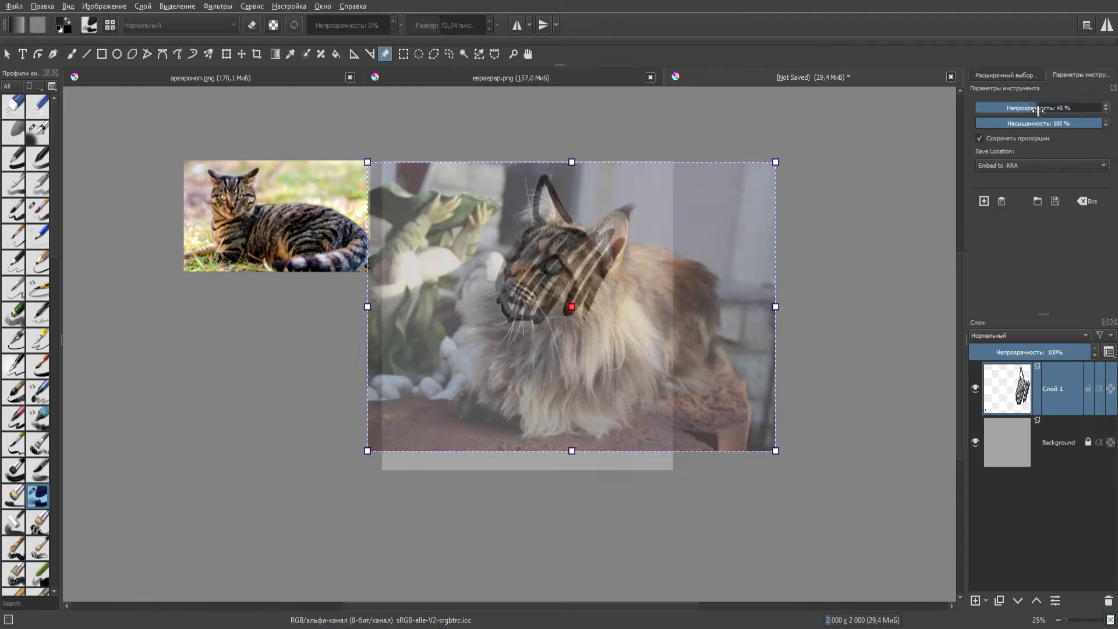
left_click_drag(640, 236, 276, 330)
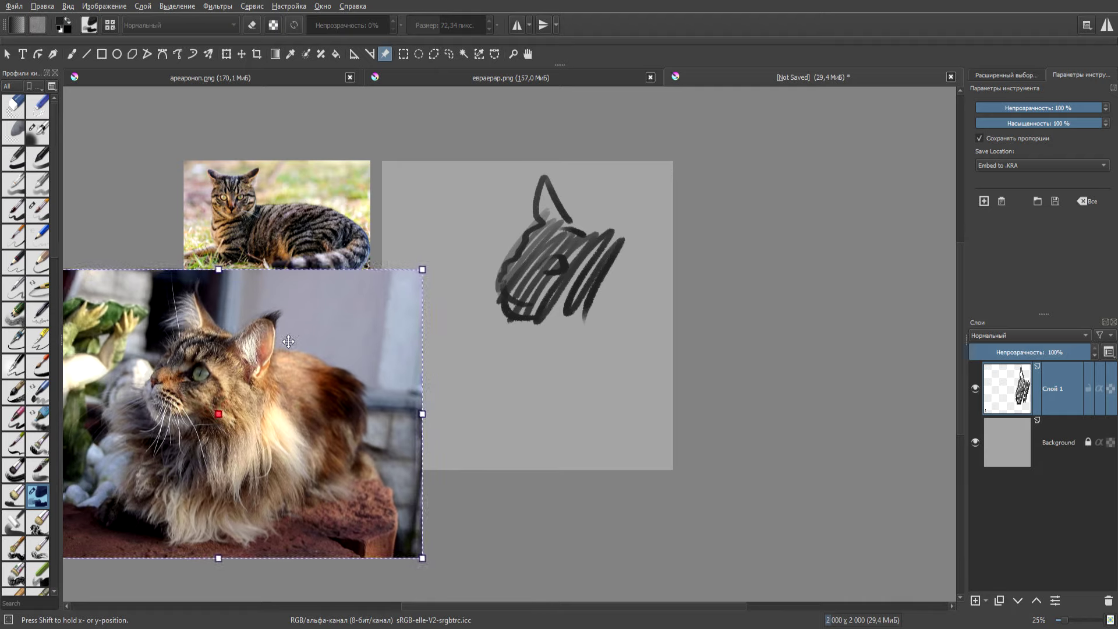
left_click_drag(424, 547, 306, 418)
left_click_drag(216, 359, 874, 227)
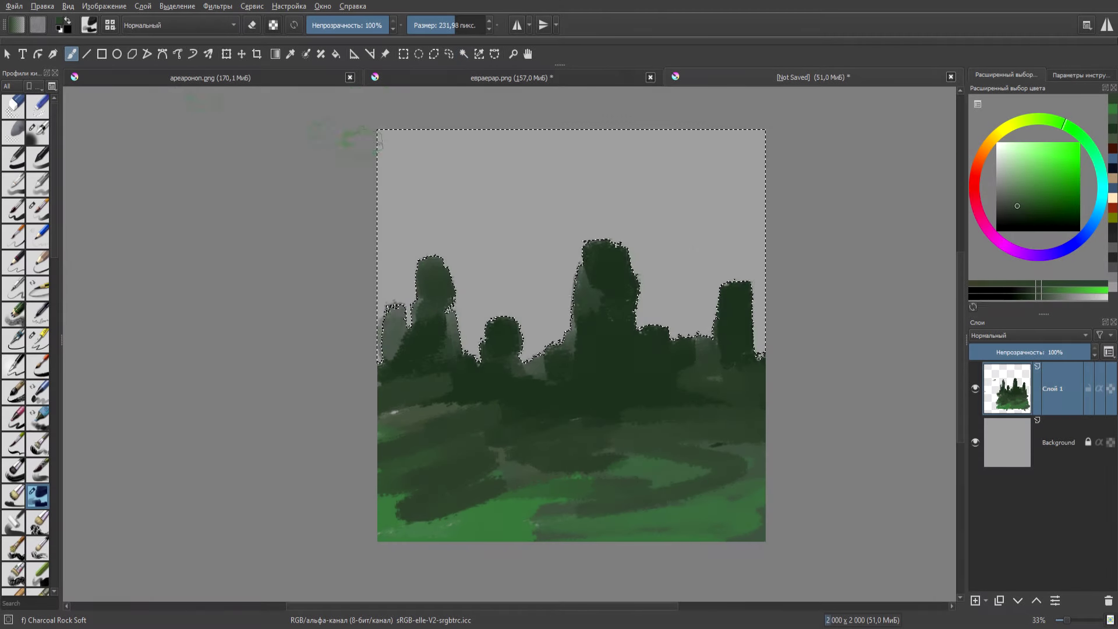
Step: Paint light grey cloud strokes across the sky, including the upper left
left_click(996, 159)
mouse_move(389, 335)
left_mouse_down()
mouse_move(474, 320)
mouse_move(526, 365)
mouse_move(661, 187)
mouse_move(666, 336)
mouse_move(588, 242)
mouse_move(396, 146)
mouse_move(402, 227)
left_mouse_up()
left_click_drag(524, 139, 396, 251)
Step: Switch to a light cyan-blue and brush it across the upper sky
left_click(1102, 206)
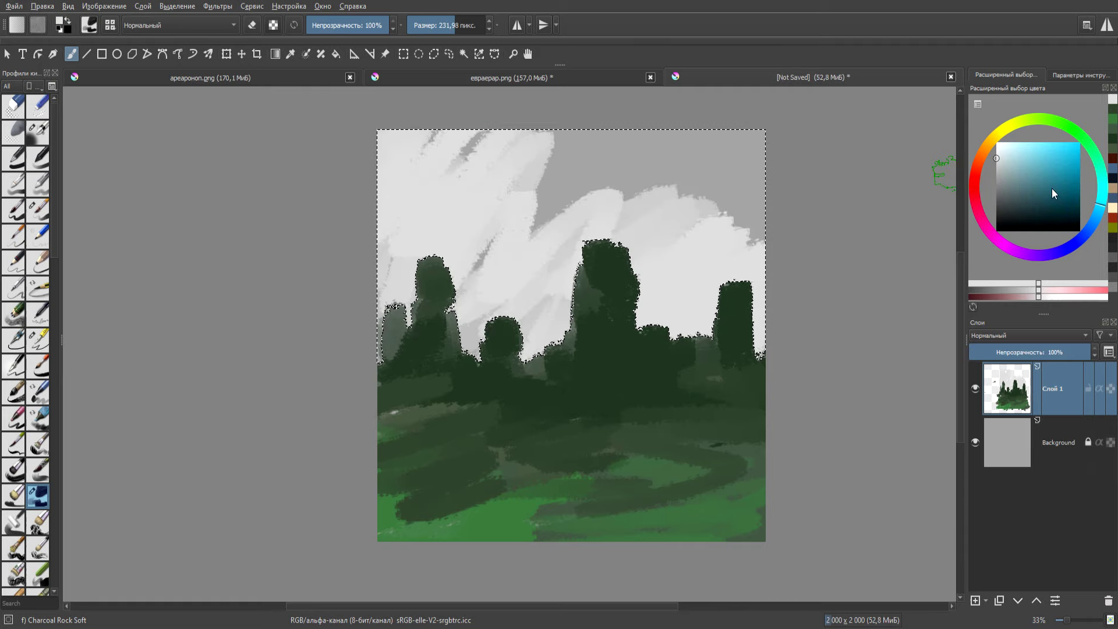
left_click(1011, 151)
left_click_drag(528, 180, 623, 166)
mouse_move(473, 221)
left_mouse_down()
mouse_move(556, 250)
mouse_move(762, 162)
left_mouse_up()
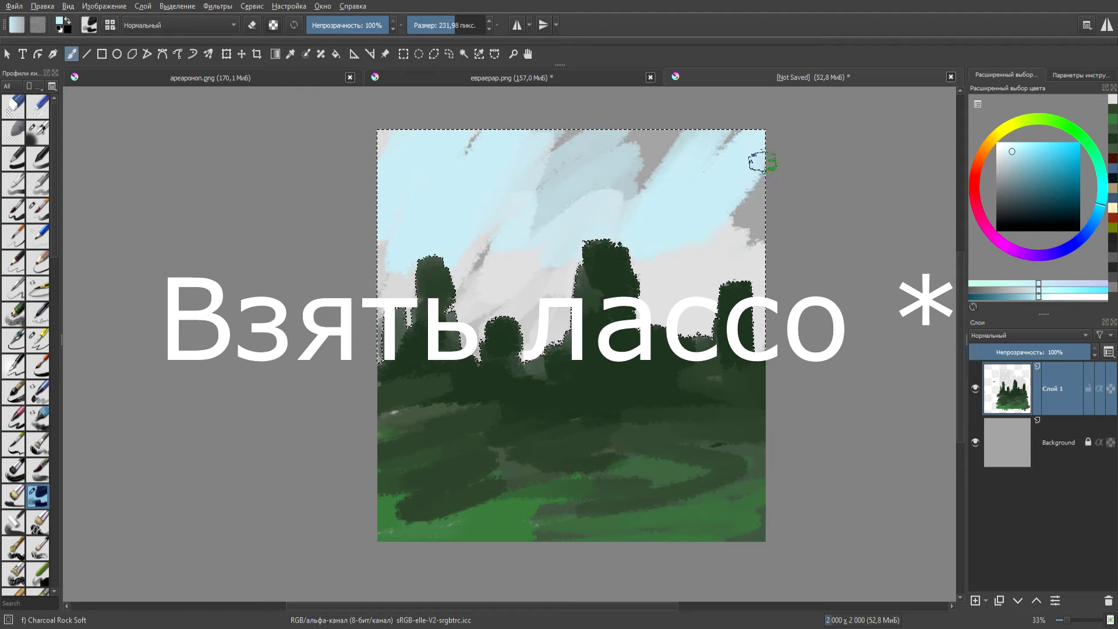
Step: Cover grey streaks with blue, sample near-white, and brush white clouds across the sky and beside the tall tree
mouse_move(639, 247)
left_mouse_down()
mouse_move(549, 120)
mouse_move(424, 150)
mouse_move(786, 137)
mouse_move(626, 254)
left_mouse_up()
left_click(420, 243, "ctrl")
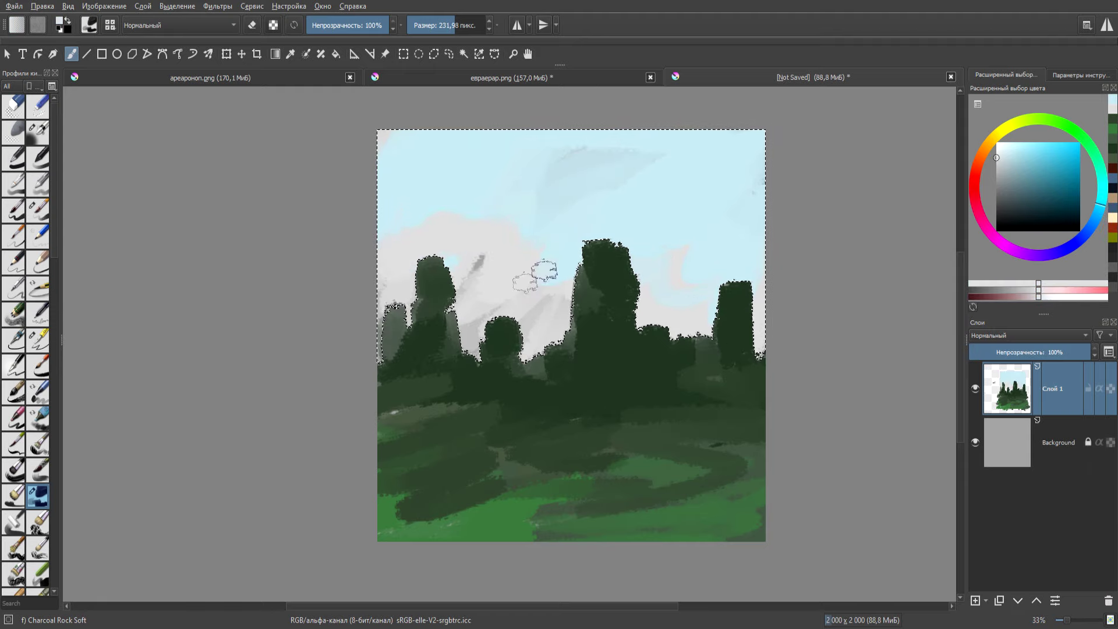
mouse_move(407, 210)
left_mouse_down()
mouse_move(444, 199)
mouse_move(467, 237)
mouse_move(562, 223)
left_mouse_up()
mouse_move(640, 192)
left_mouse_down()
mouse_move(723, 179)
mouse_move(643, 194)
left_mouse_up()
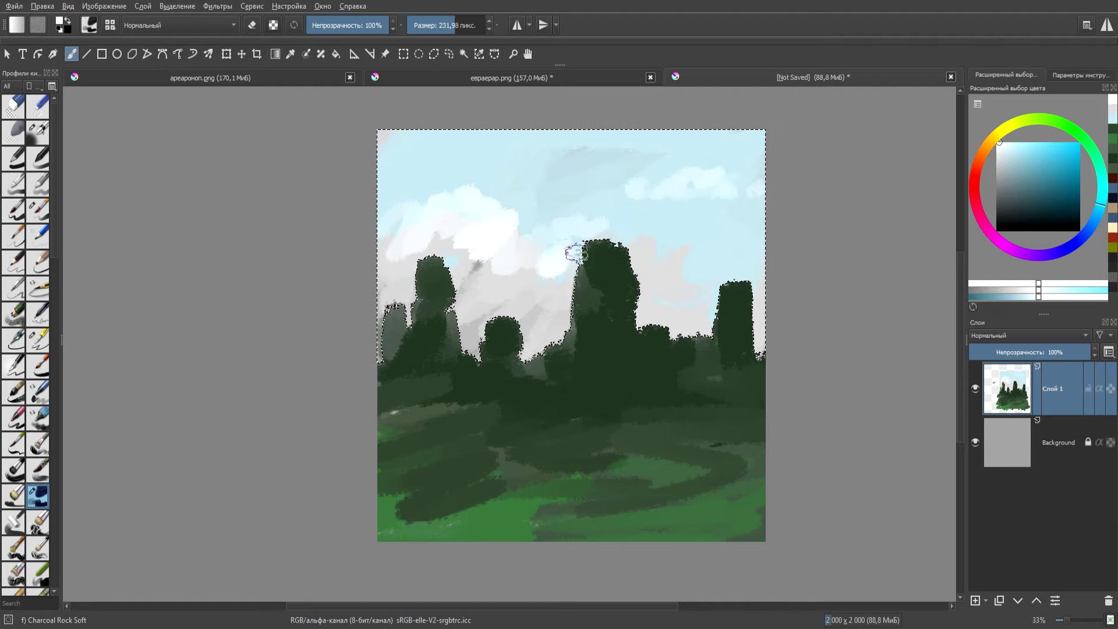
left_click_drag(643, 250, 661, 264)
left_click_drag(493, 269, 495, 294)
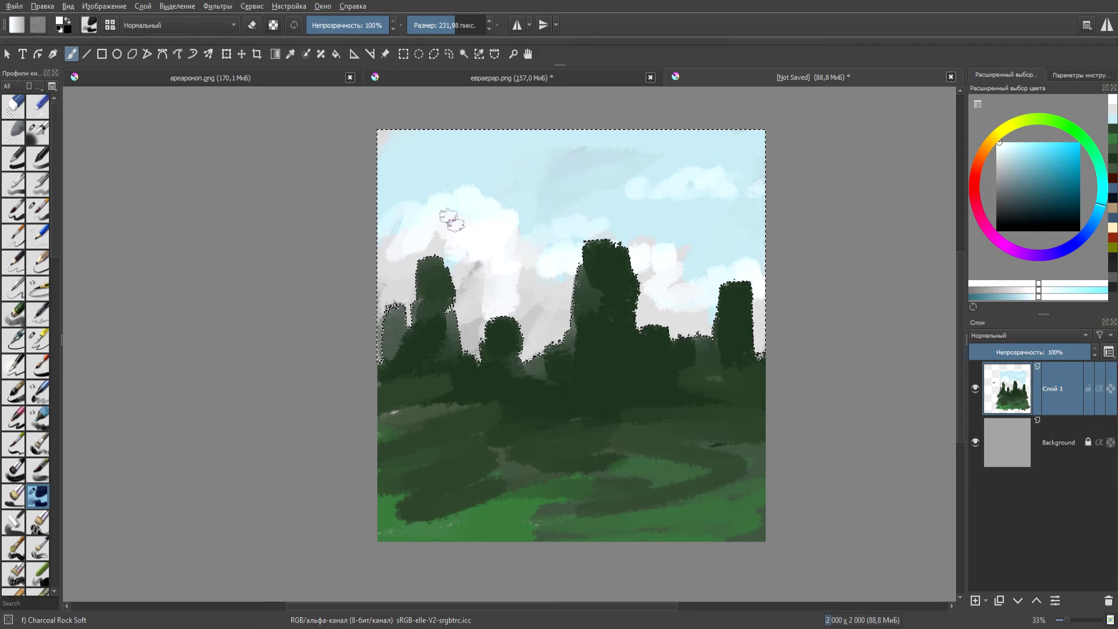
left_click_drag(536, 195, 574, 200)
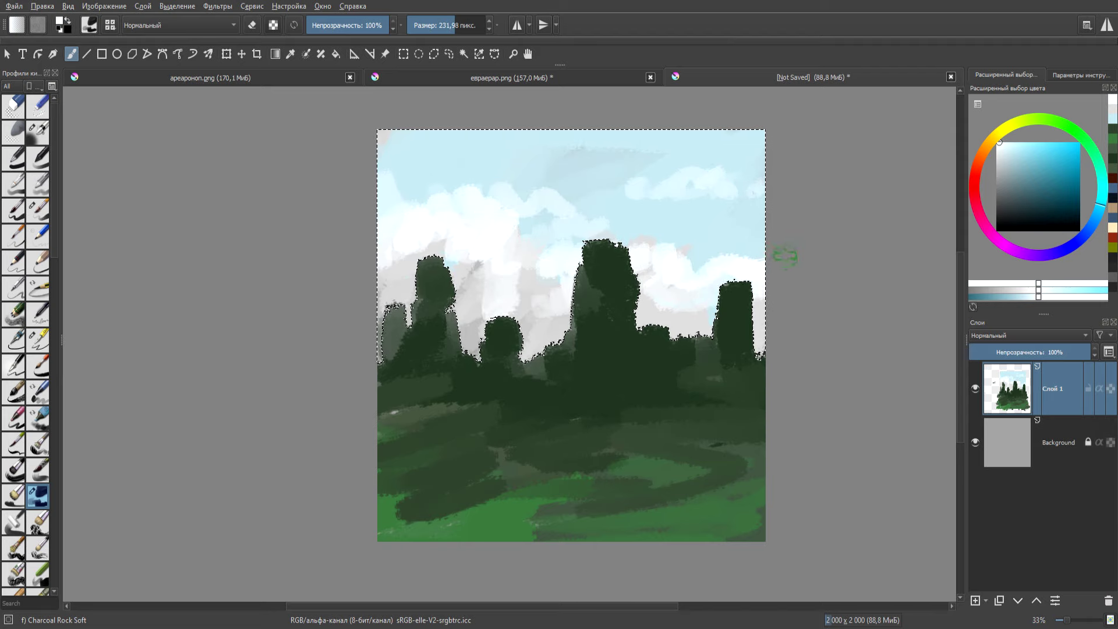
mouse_move(636, 255)
left_mouse_down()
mouse_move(706, 237)
mouse_move(639, 170)
mouse_move(633, 179)
mouse_move(728, 196)
left_mouse_up()
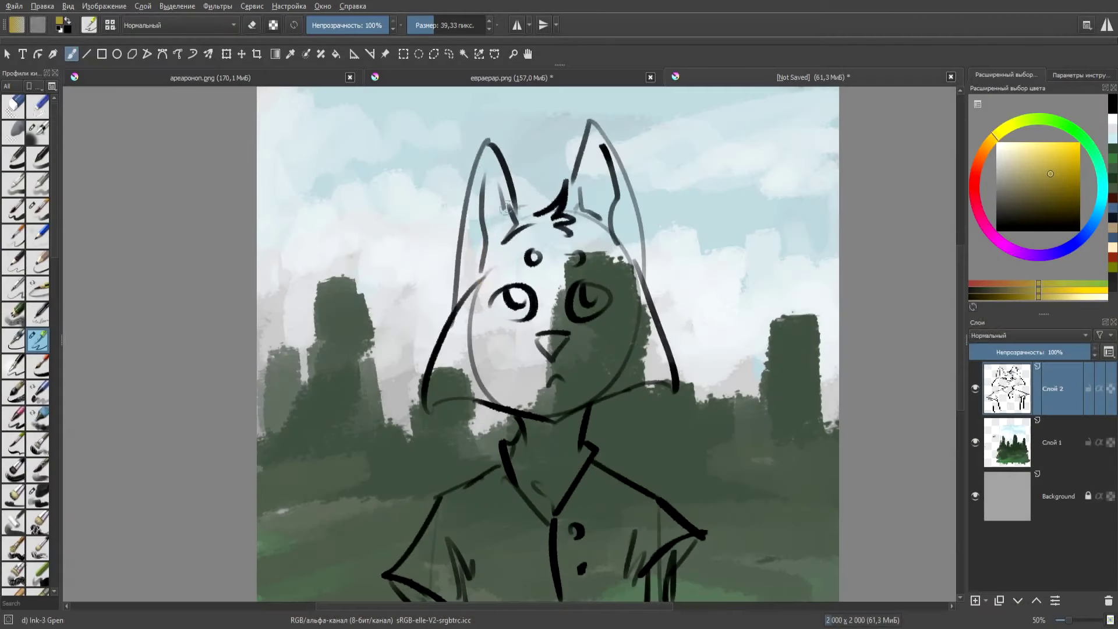
Step: Add a new layer below the line art and paint yellow over the cat's ears and cheeks
left_click_drag(505, 207, 486, 305)
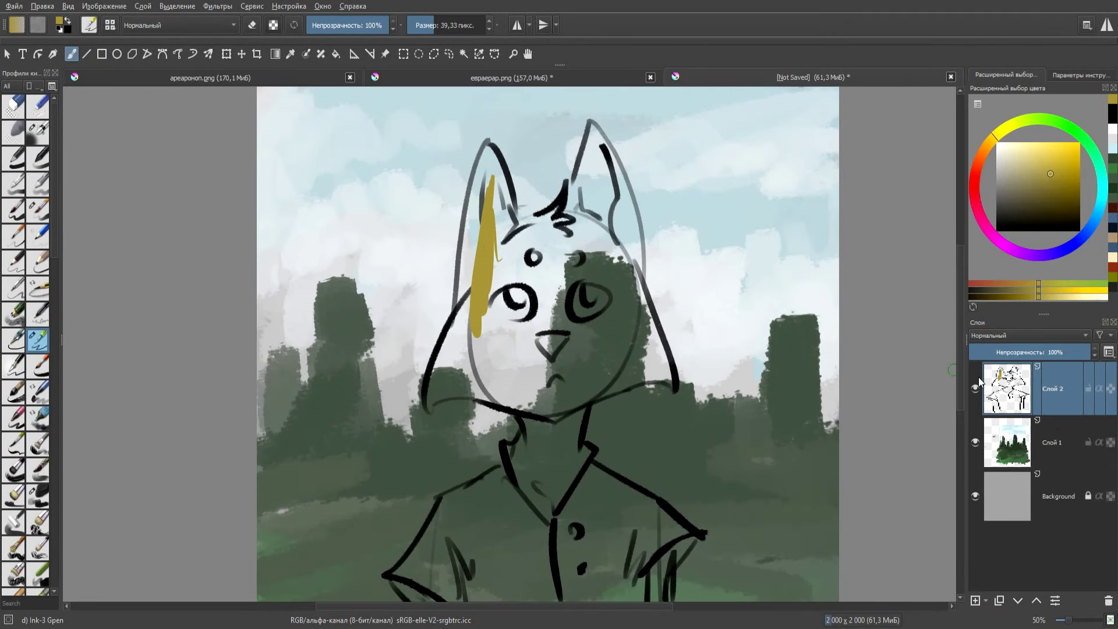
key("ctrl+z")
key("Insert")
mouse_move(500, 175)
left_mouse_down()
mouse_move(492, 329)
mouse_move(472, 223)
left_mouse_up()
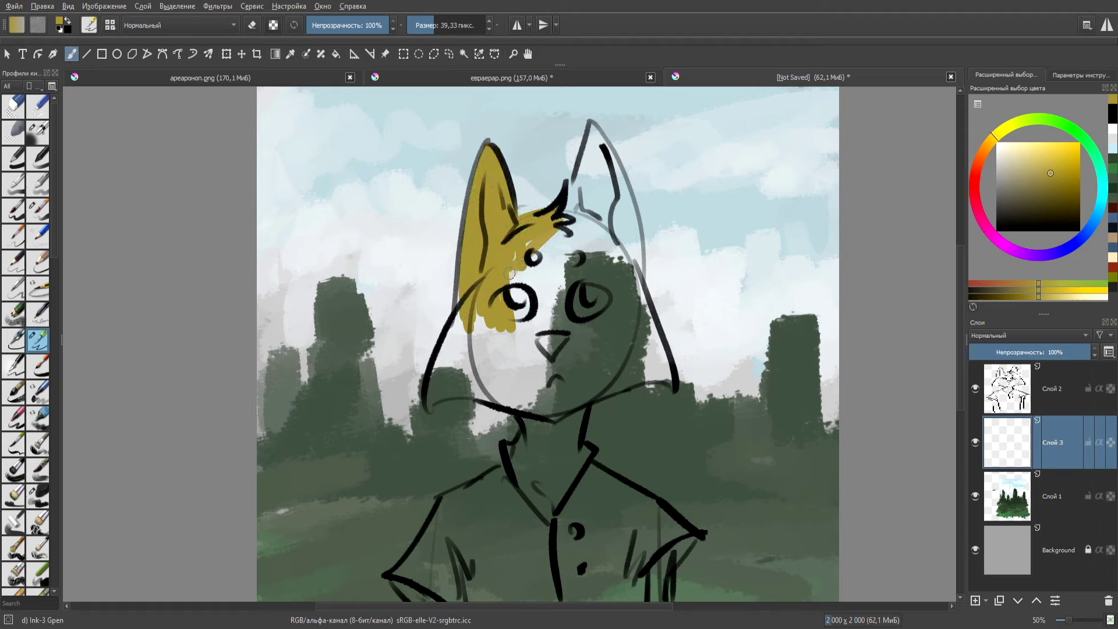
left_click_drag(509, 272, 583, 195)
left_click_drag(595, 122, 577, 256)
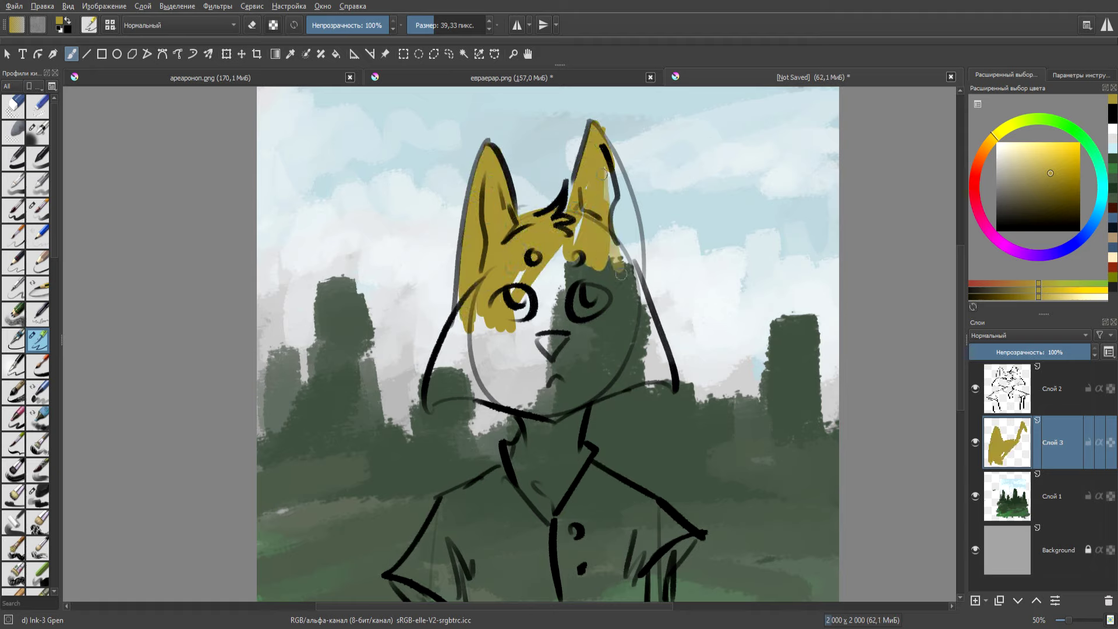
left_click_drag(617, 160, 609, 279)
Step: Fill the rest of the cat's face, chin and neck with yellow
left_click_drag(631, 192, 640, 303)
left_click_drag(600, 262, 600, 349)
left_click_drag(576, 230, 547, 384)
mouse_move(518, 274)
left_mouse_down()
mouse_move(542, 413)
mouse_move(600, 274)
mouse_move(654, 367)
left_mouse_up()
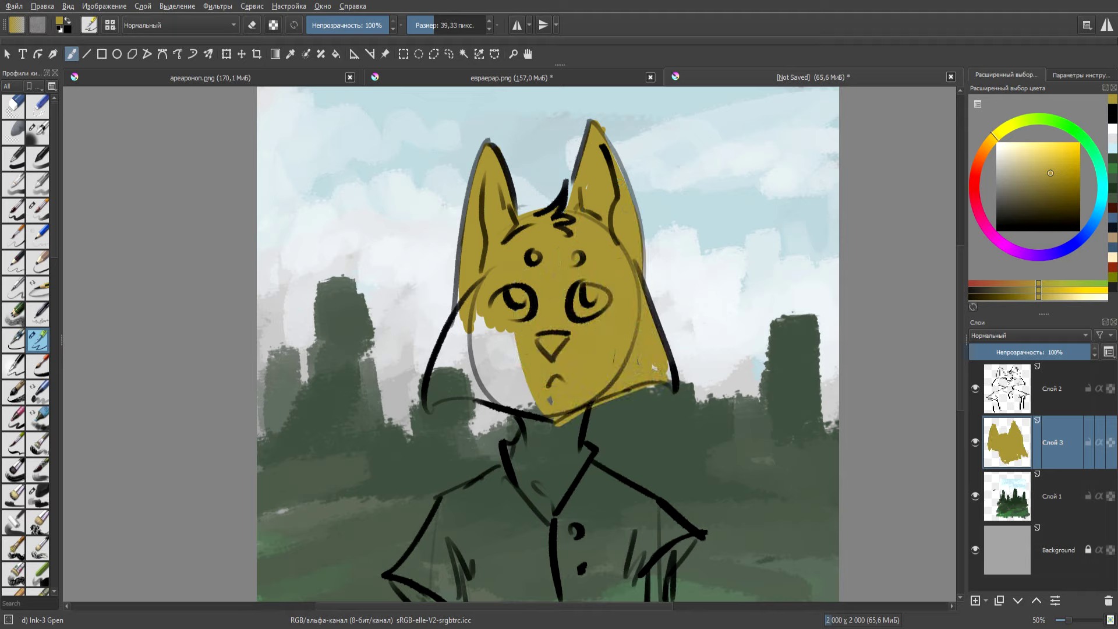
mouse_move(492, 389)
left_mouse_down()
mouse_move(460, 326)
mouse_move(541, 413)
mouse_move(505, 460)
mouse_move(558, 442)
mouse_move(529, 480)
mouse_move(626, 497)
left_mouse_up()
Step: Fill the cat's chest and both sides of the torso with yellow, closing the gaps
left_click_drag(674, 534, 767, 323)
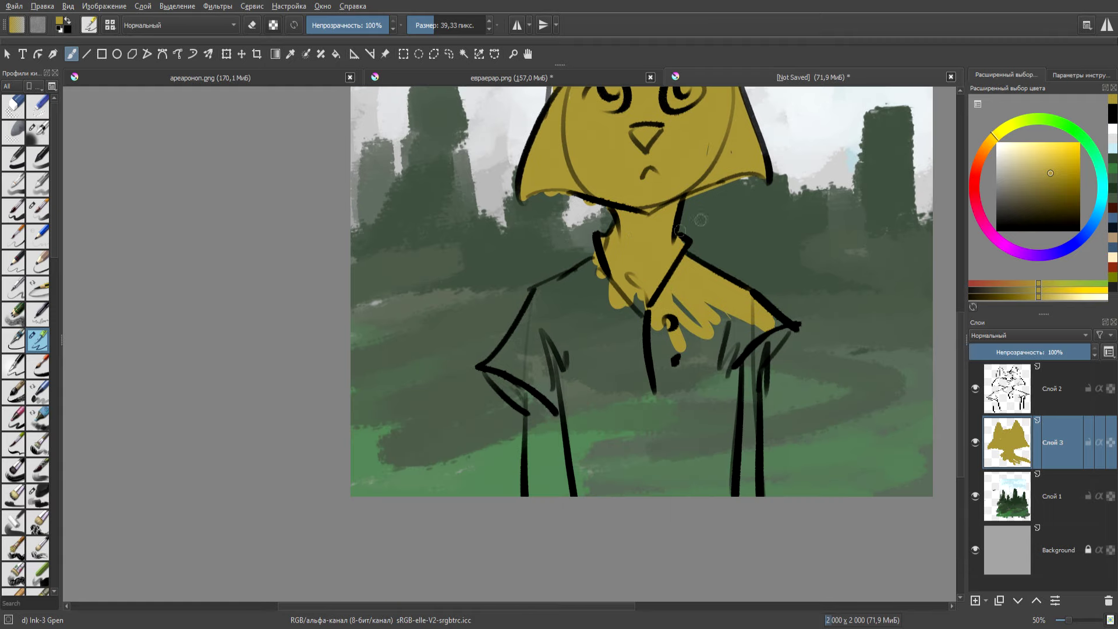
left_click_drag(605, 259, 576, 283)
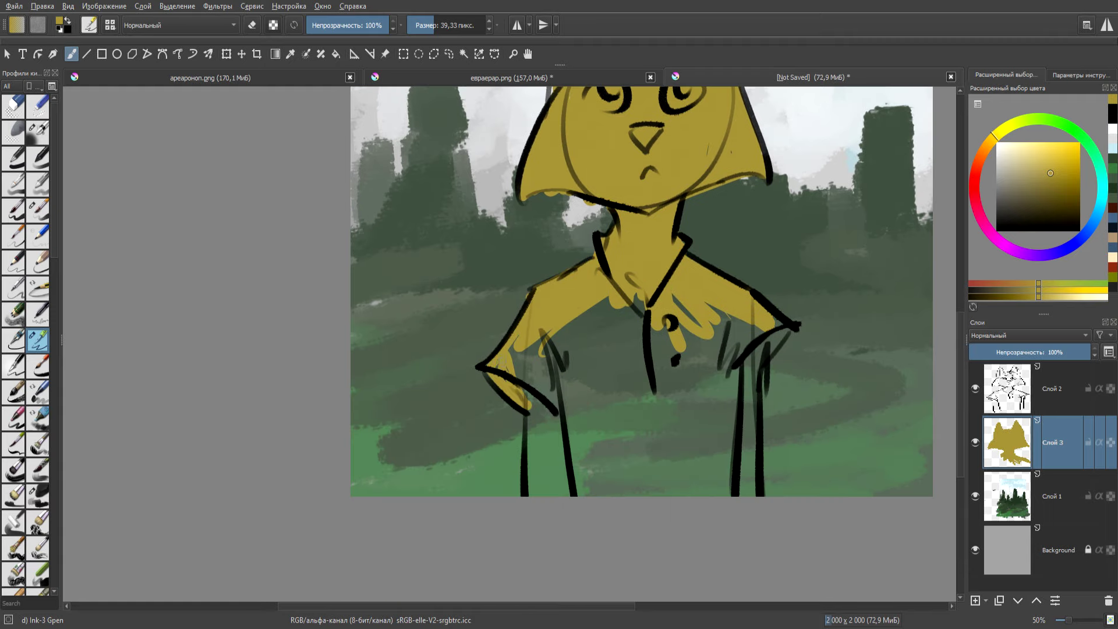
mouse_move(545, 329)
left_mouse_down()
mouse_move(530, 494)
mouse_move(582, 495)
left_mouse_up()
mouse_move(594, 300)
left_mouse_down()
mouse_move(605, 495)
mouse_move(643, 356)
mouse_move(620, 495)
left_mouse_up()
left_click_drag(690, 315, 652, 495)
left_click_drag(728, 312, 687, 495)
left_click_drag(757, 326, 740, 387)
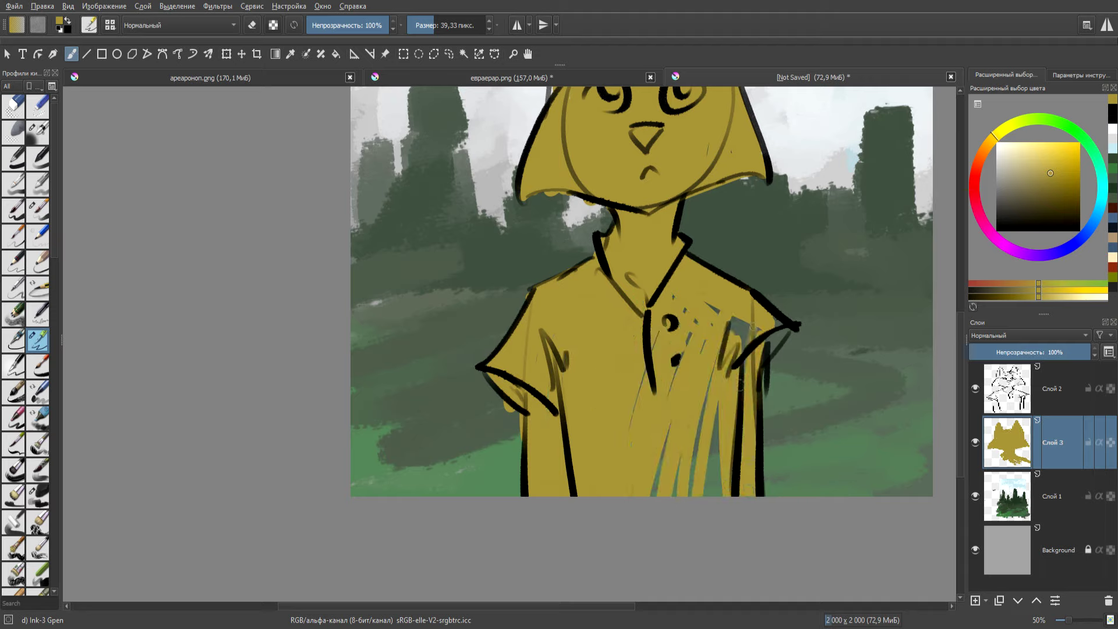
left_click_drag(678, 361, 655, 492)
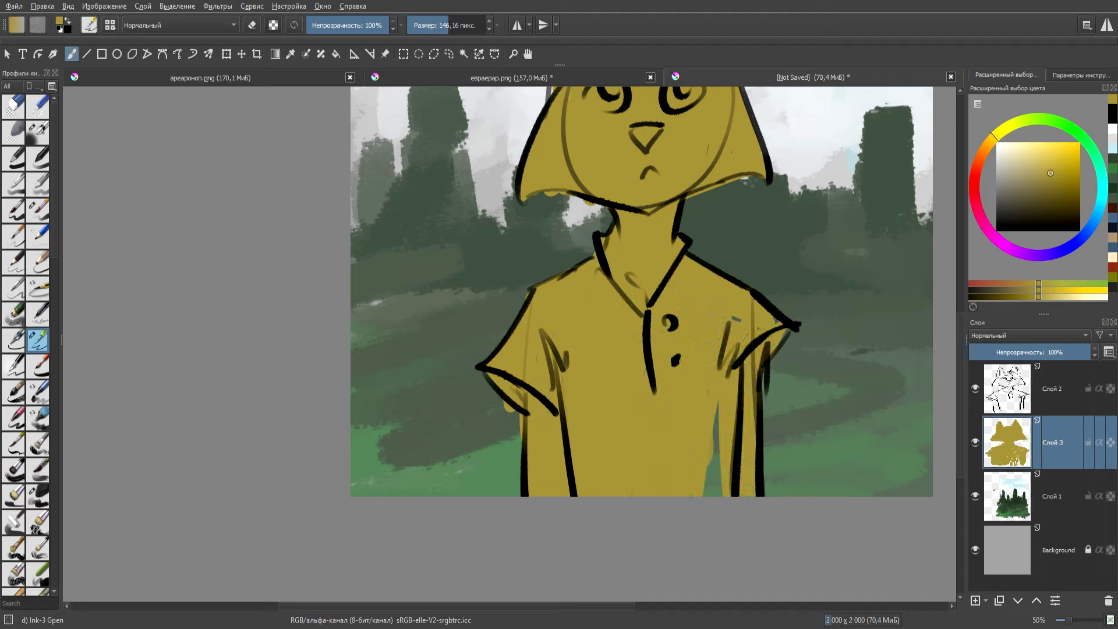
key("e")
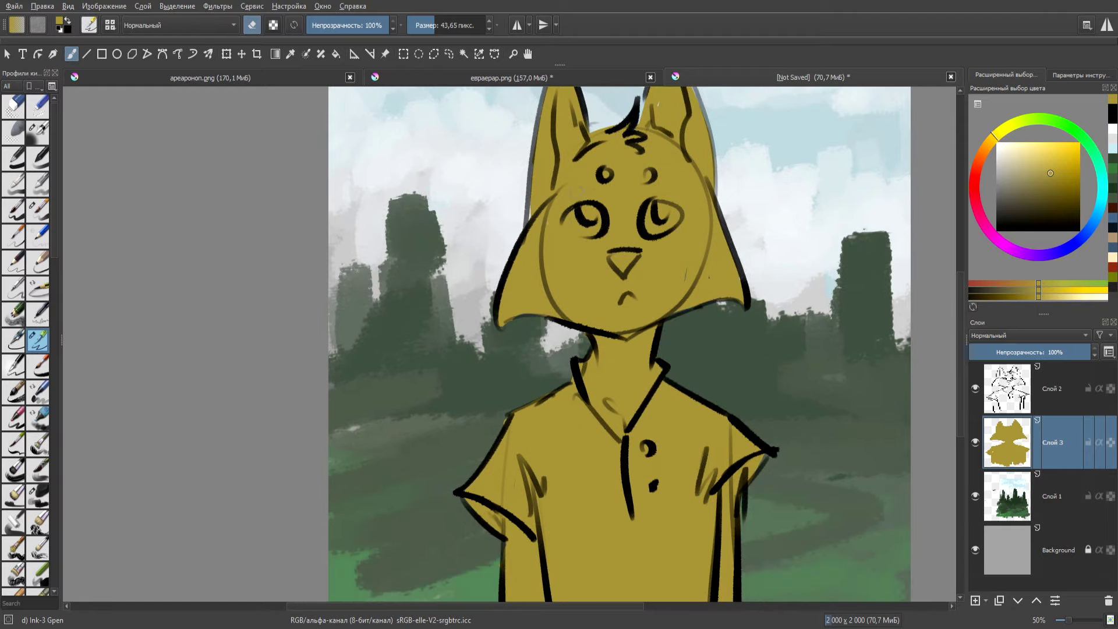
scroll(653, 338, "down", 1)
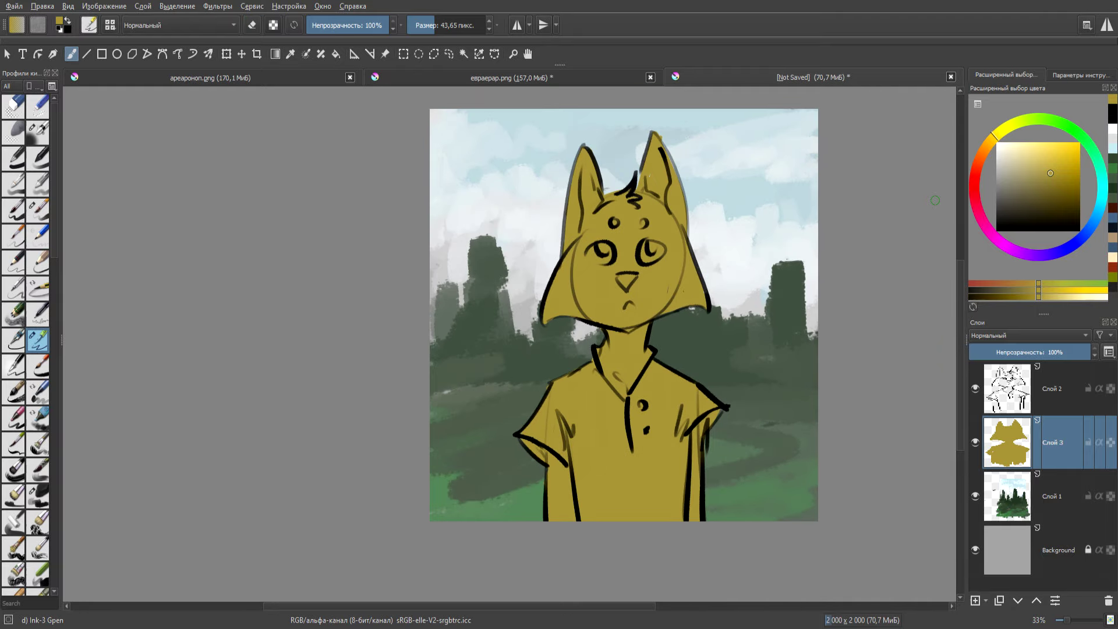
Step: Choose blue for the shirt and erase stray blue strokes on the left sleeve
left_click(1099, 209)
left_click(1034, 187)
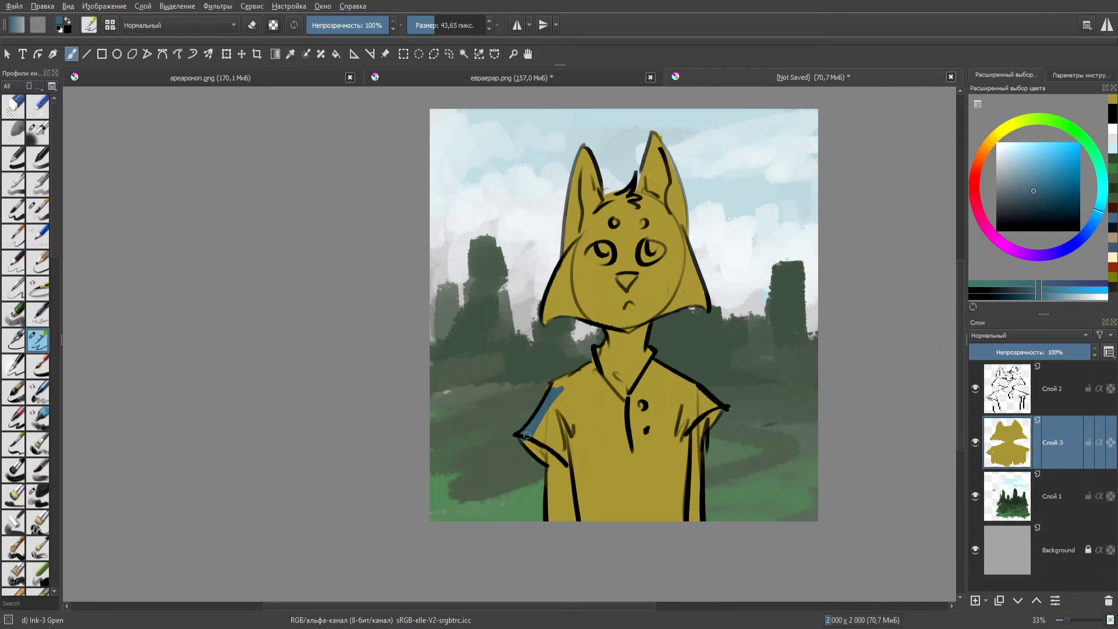
key("e")
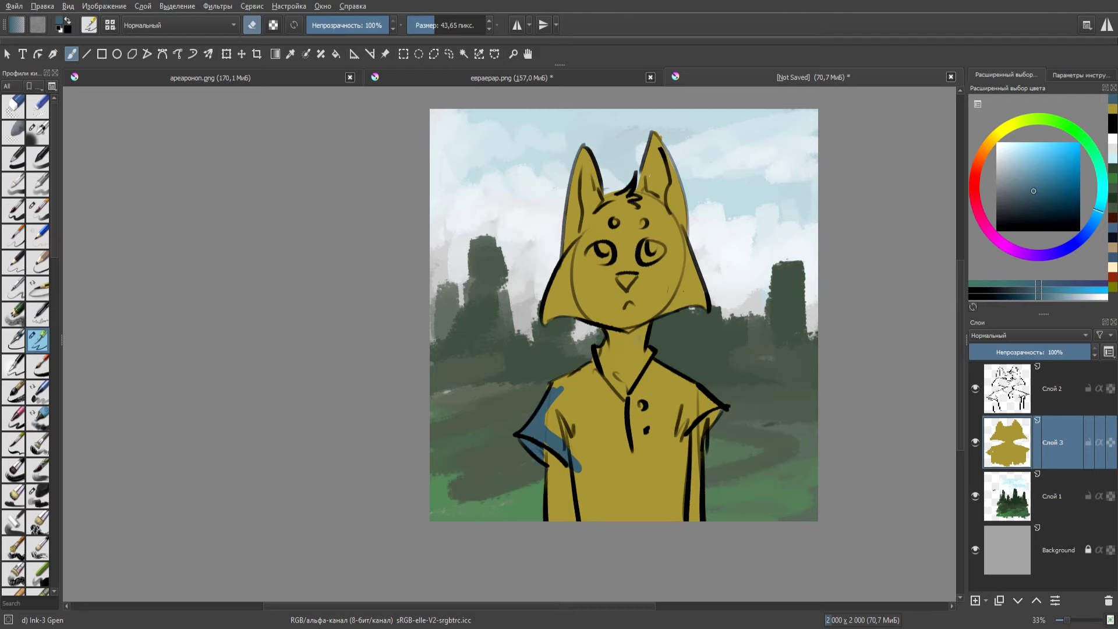
left_click_drag(556, 390, 573, 466)
scroll(623, 314, "right", 1)
scroll(589, 352, "up", 1)
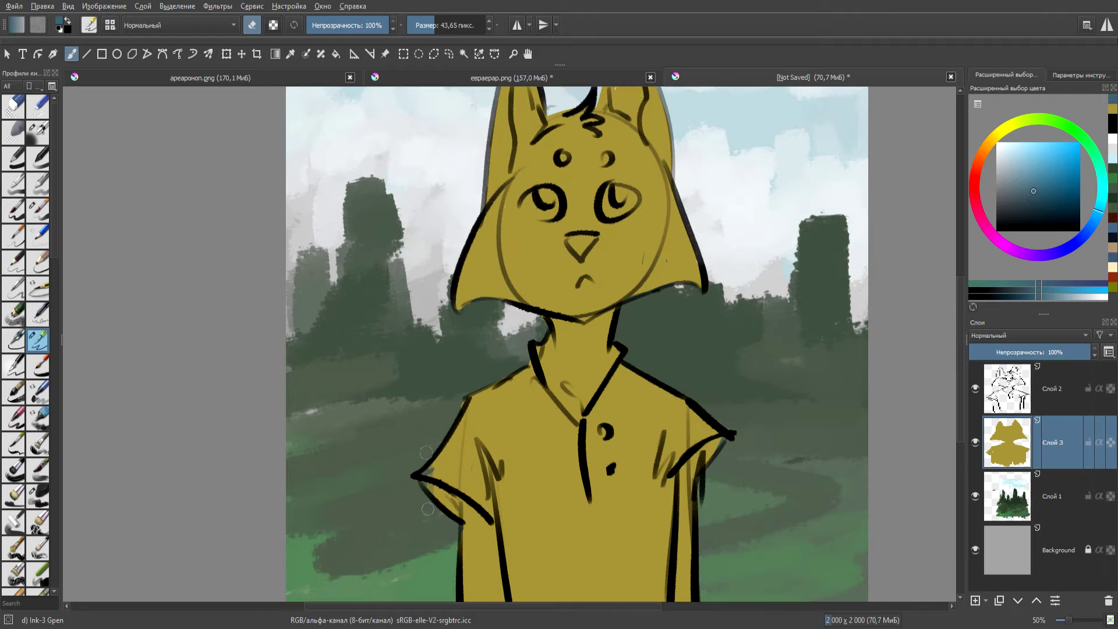
left_click_drag(447, 508, 489, 407)
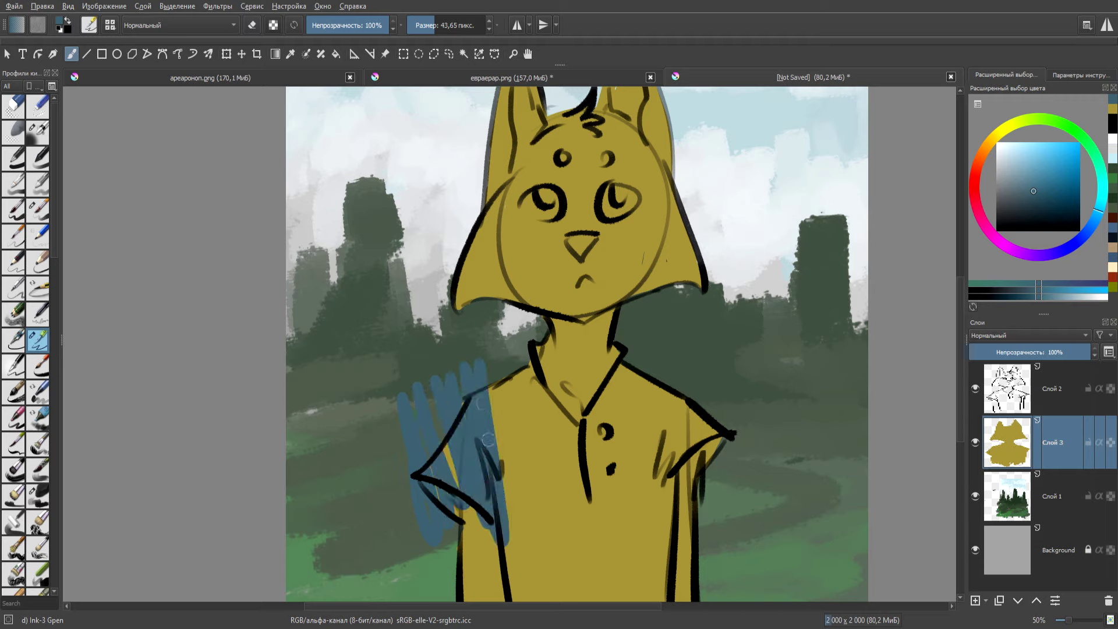
key("ctrl+z")
key("ctrl+z")
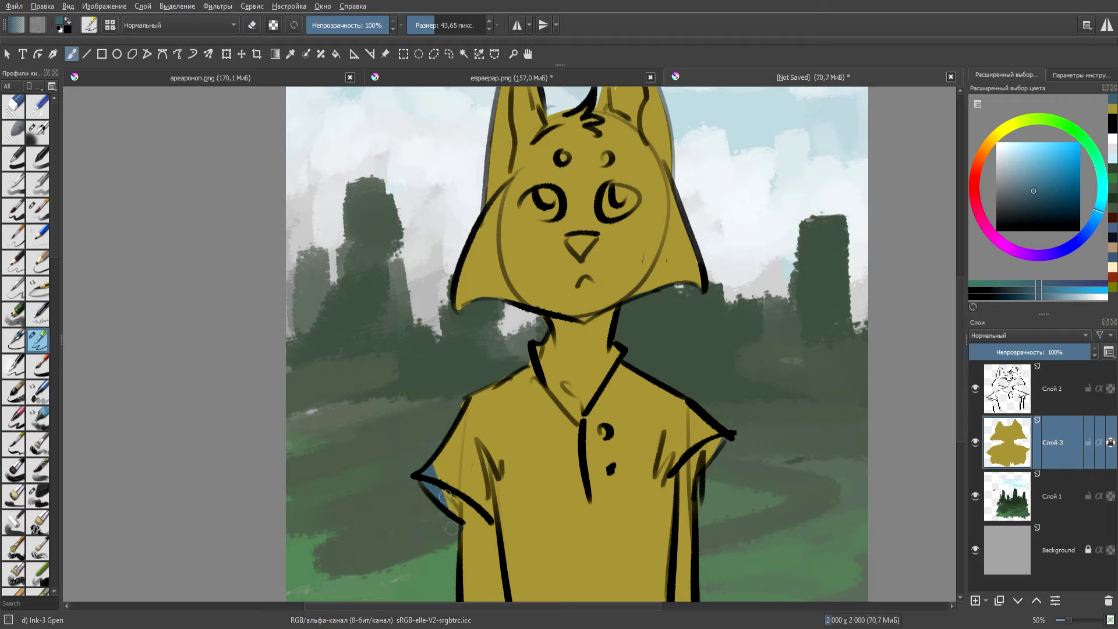
Step: Paint the left sleeve, shoulder and chest blue, and add detail to the head
mouse_move(453, 486)
left_mouse_down()
mouse_move(575, 448)
mouse_move(609, 559)
left_mouse_up()
left_click_drag(553, 431, 533, 565)
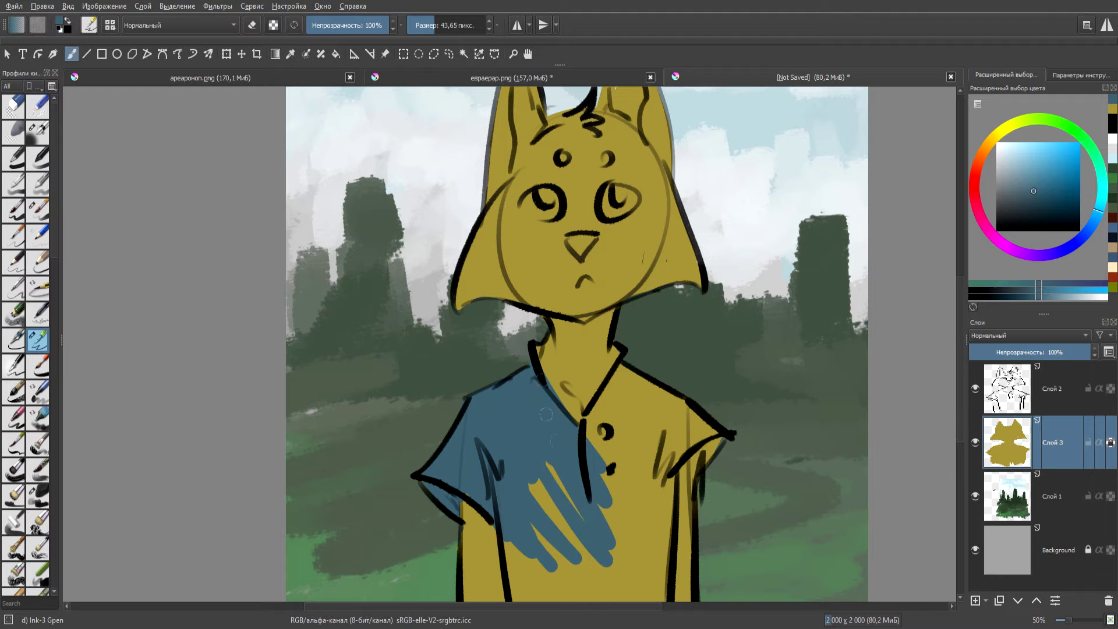
mouse_move(641, 392)
left_mouse_down()
mouse_move(617, 524)
mouse_move(728, 460)
left_mouse_up()
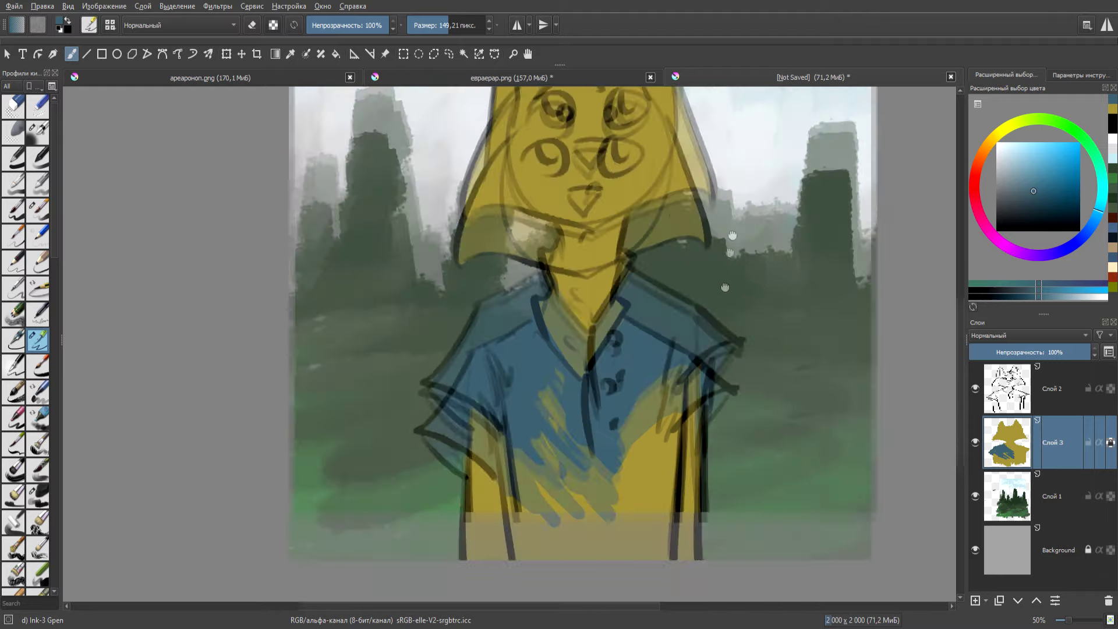
scroll(661, 314, "down", 3)
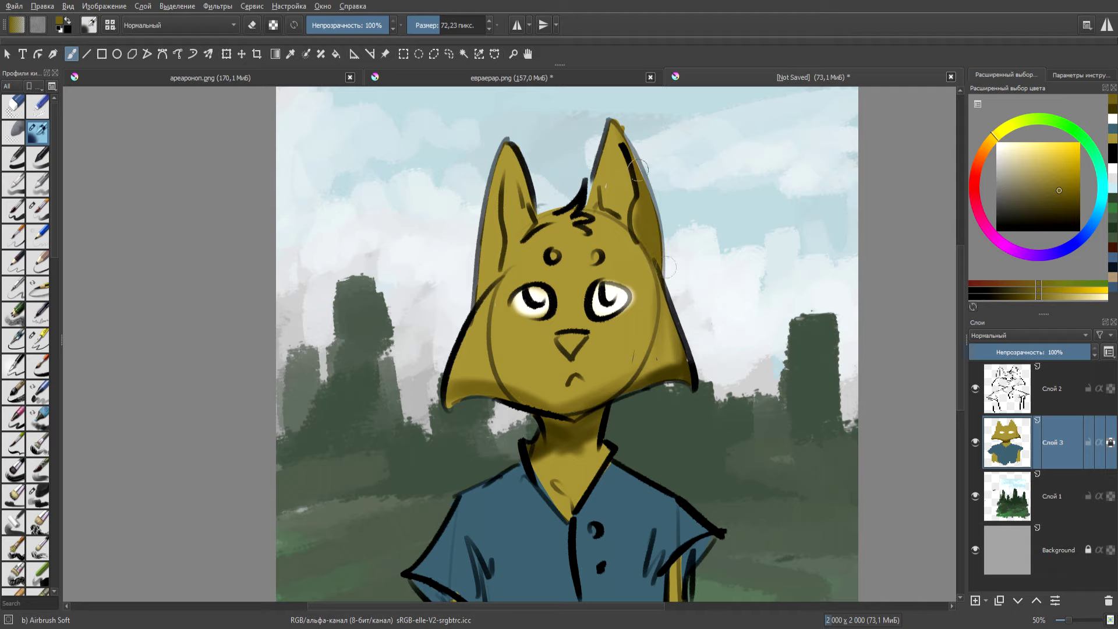
left_click_drag(524, 239, 568, 210)
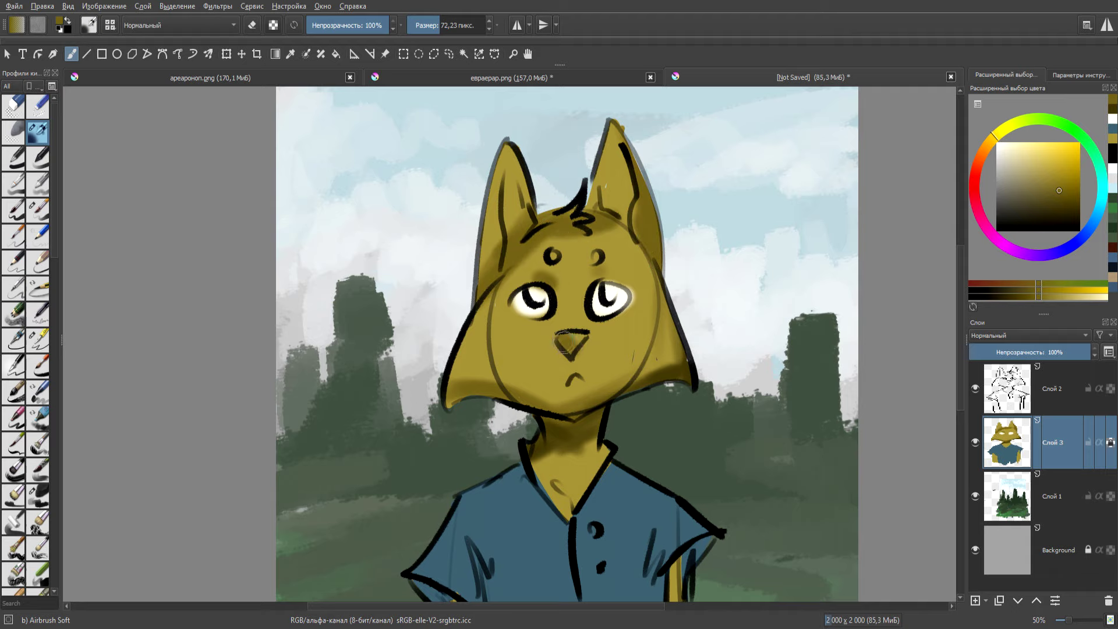
scroll(564, 341, "down", 2)
Step: With the Charcoal Rock Soft brush, repaint the upper arm along the sleeve edge
left_click(37, 496)
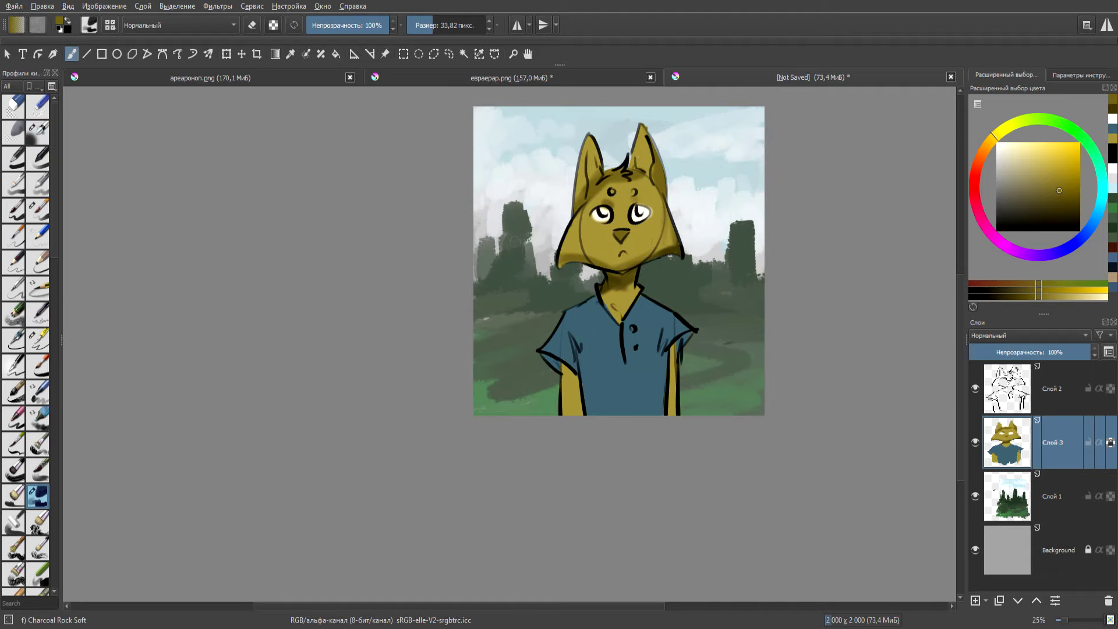
scroll(594, 242, "up", 1)
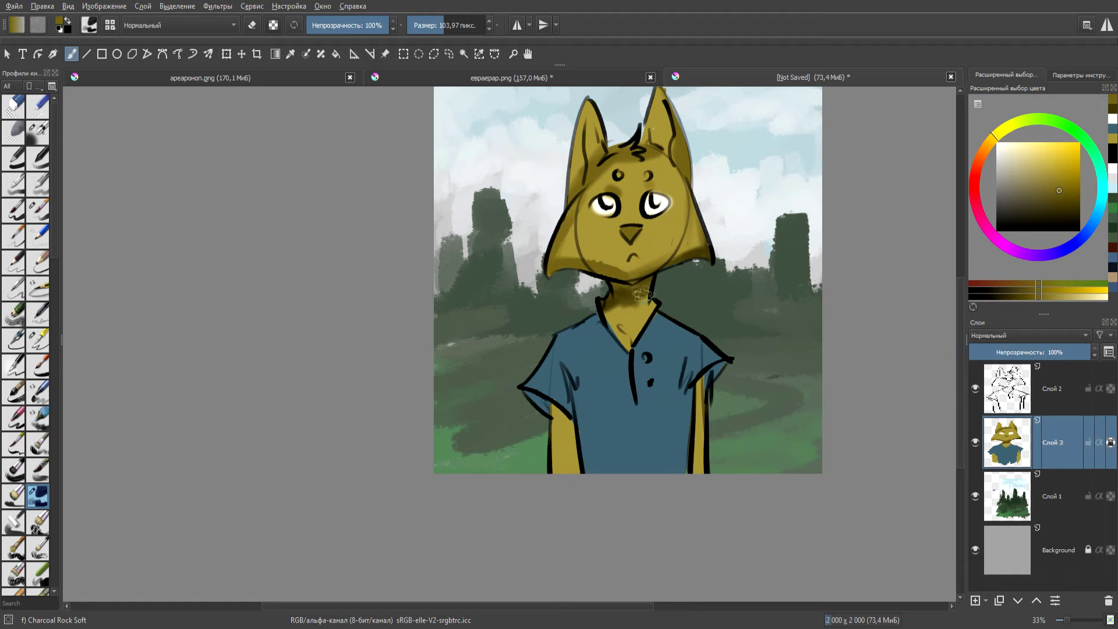
left_click_drag(643, 294, 609, 346)
left_click_drag(528, 514, 520, 478)
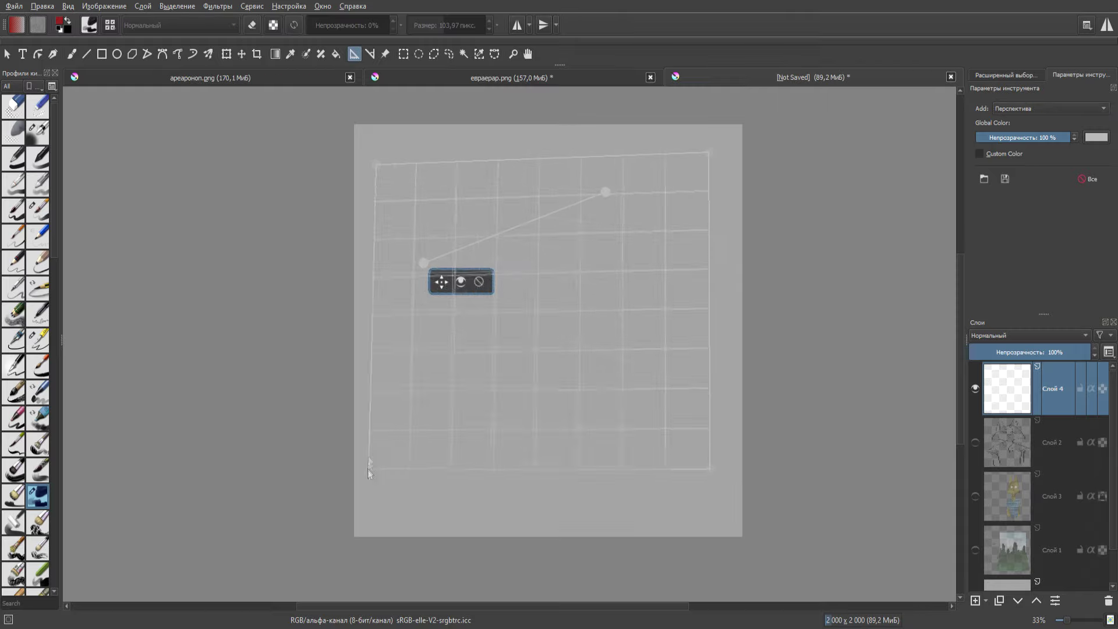
Step: Move the grid's bottom-left corner and lower its top corners into a receding floor plane
mouse_move(369, 469)
left_mouse_down()
mouse_move(375, 203)
mouse_move(385, 308)
mouse_move(367, 520)
left_mouse_up()
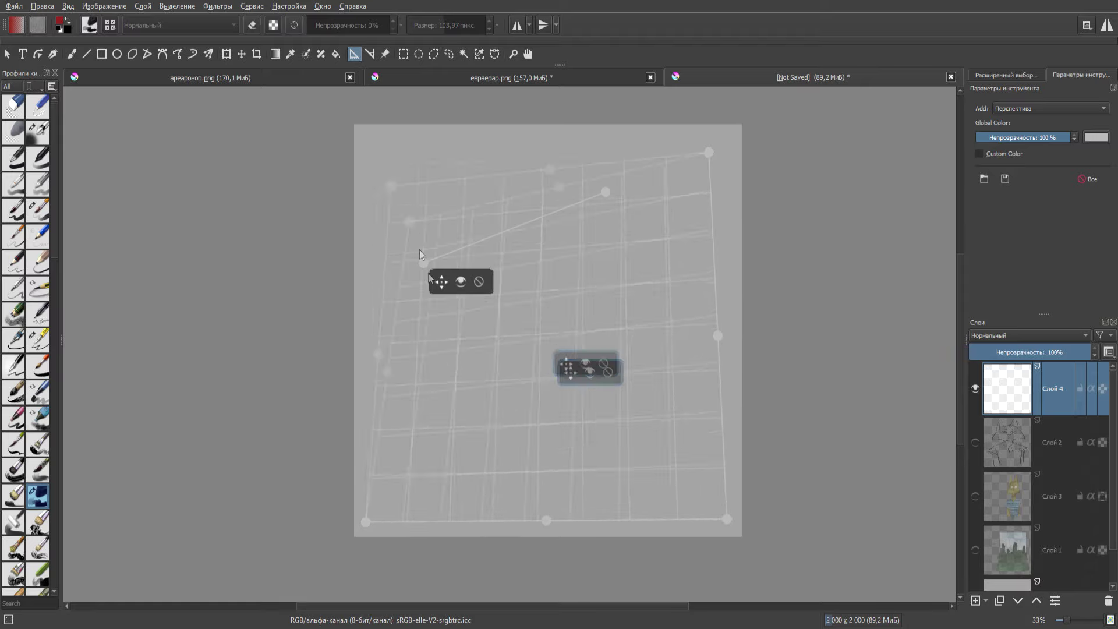
left_click_drag(419, 250, 457, 369)
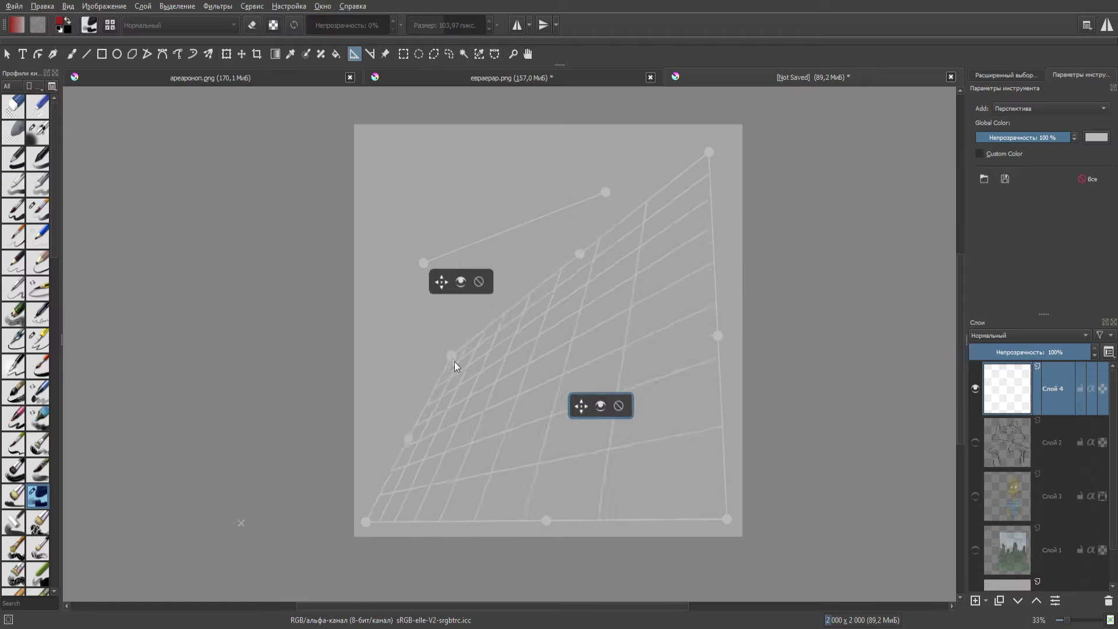
left_click_drag(710, 155, 651, 372)
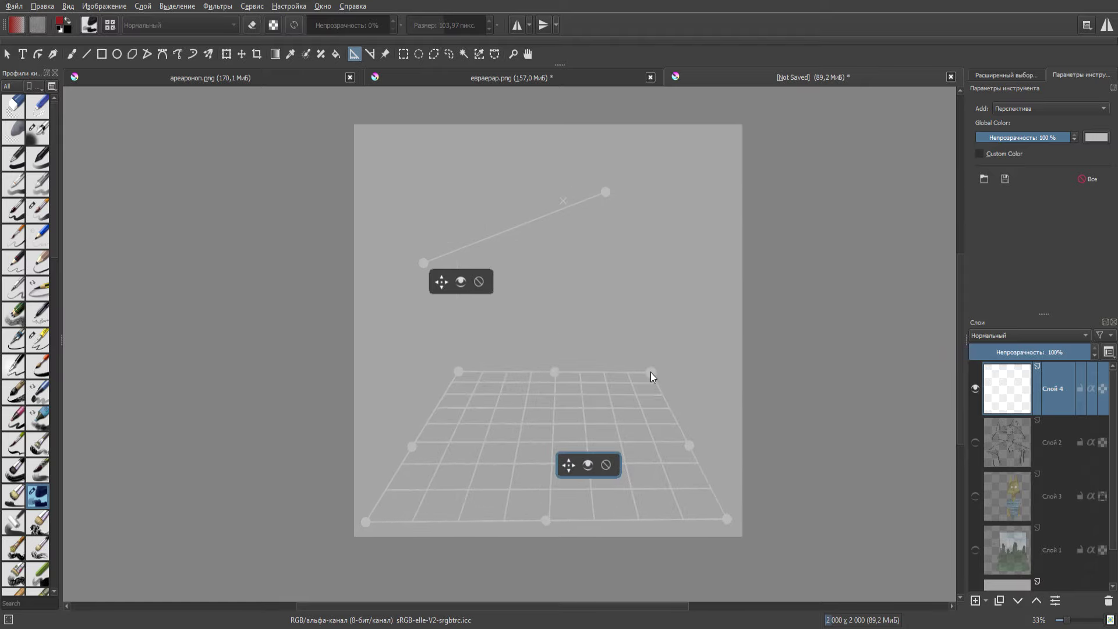
Step: Place right and left vanishing points, try 5° and 15° density, and delete the floor grid and ruler
left_click(839, 272)
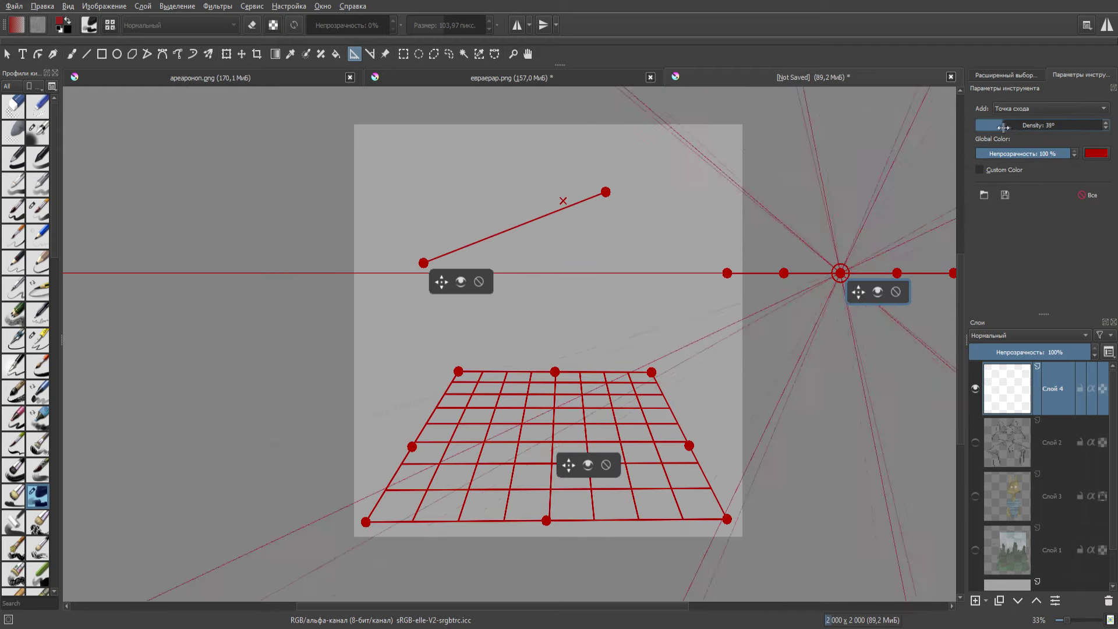
left_click_drag(1024, 125, 969, 145)
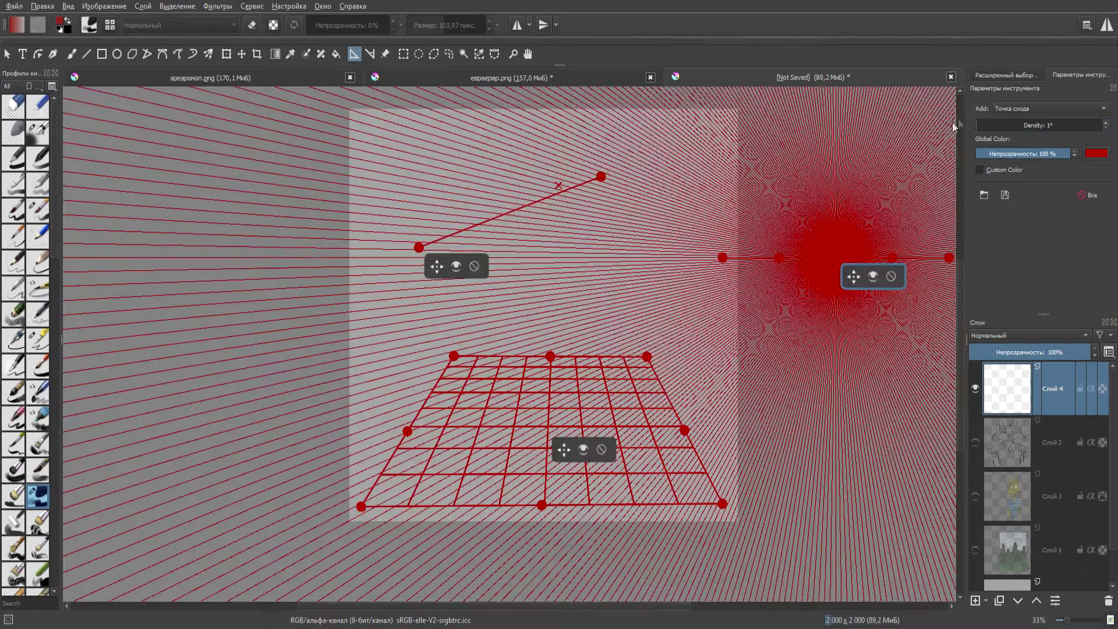
left_click(980, 125)
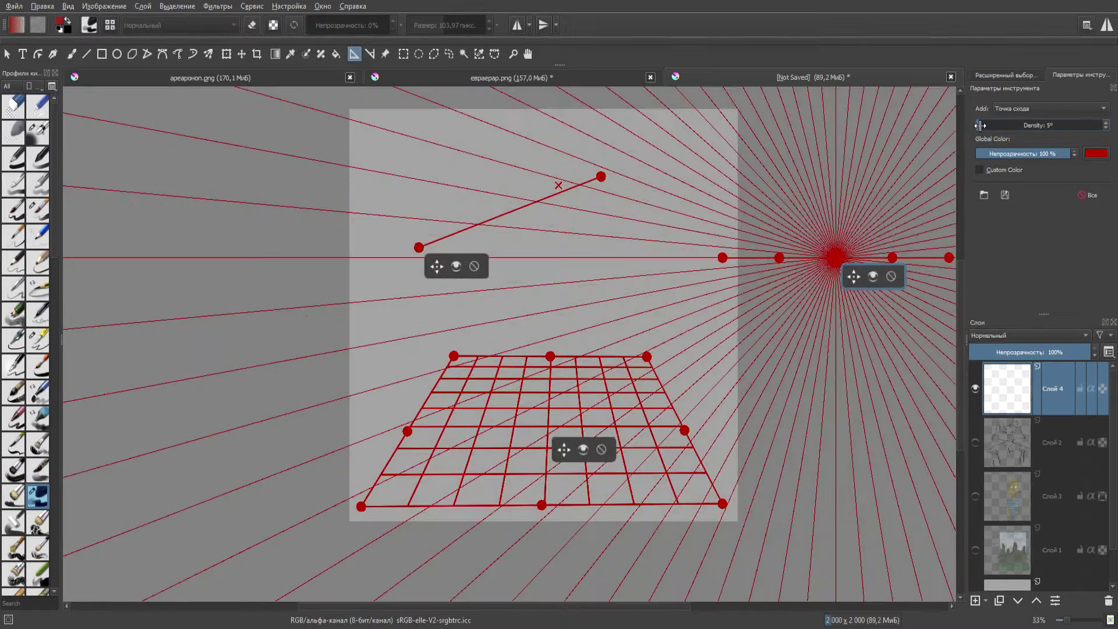
left_click(980, 125)
left_click(293, 257)
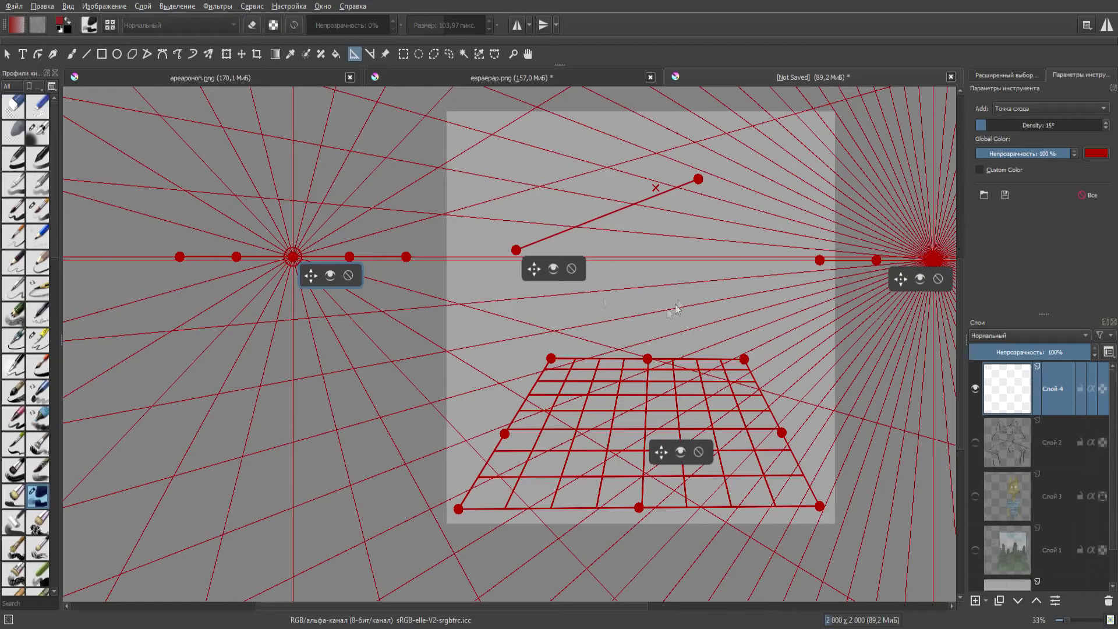
left_click(657, 419)
left_click(531, 234)
Step: Nudge the right vanishing point outward and move the left one closer to the page
scroll(499, 332, "down", 1)
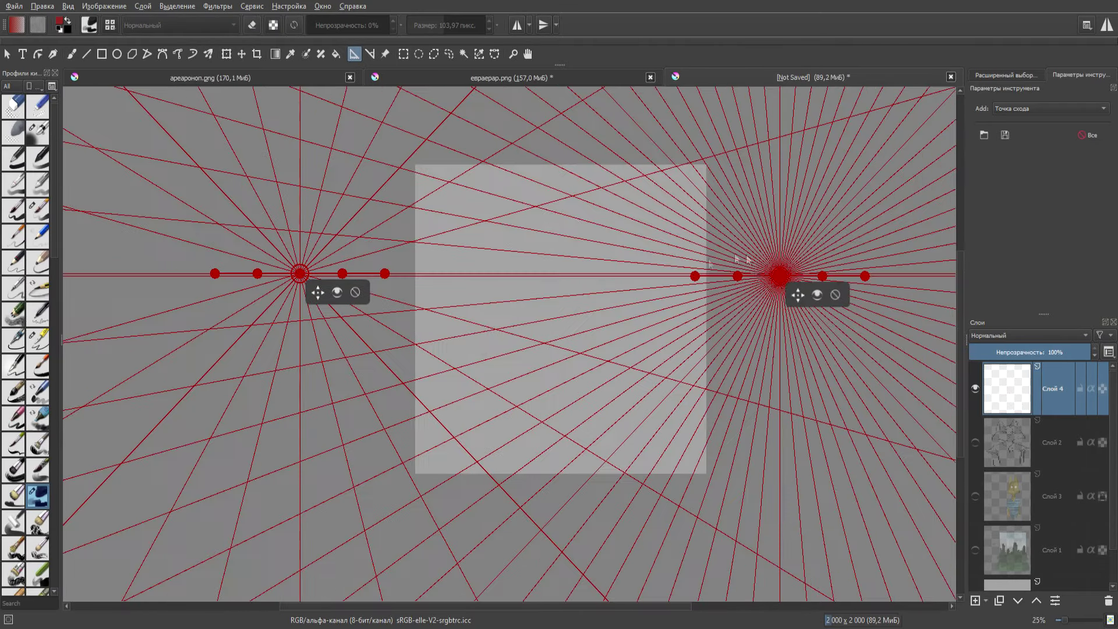
left_click_drag(797, 294, 822, 293)
scroll(667, 240, "down", 2)
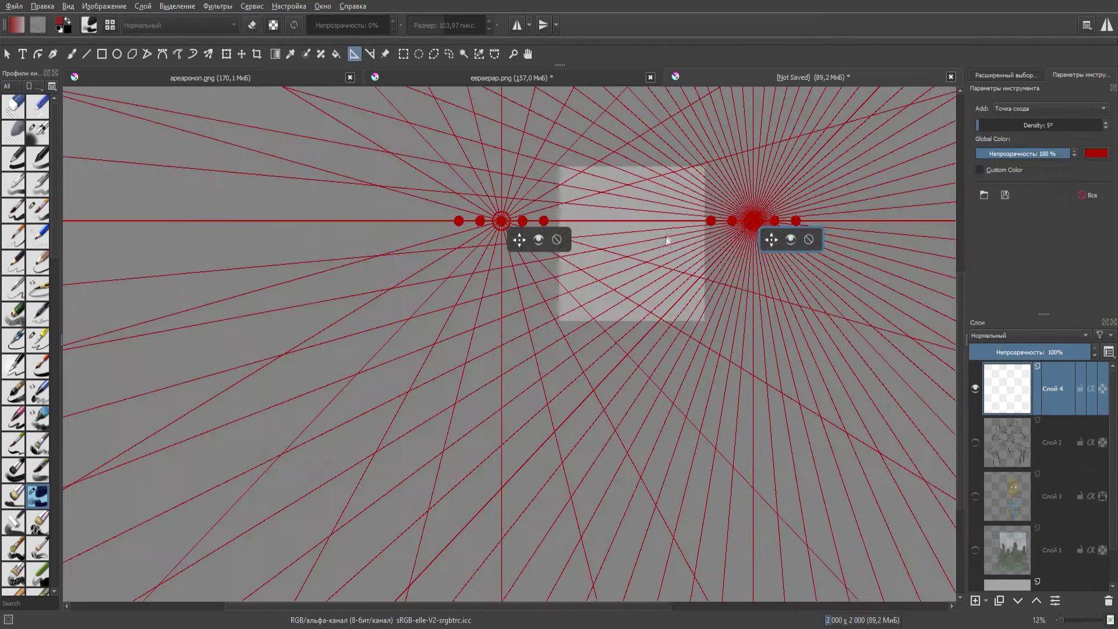
scroll(667, 240, "up", 2)
left_click_drag(733, 277, 696, 297)
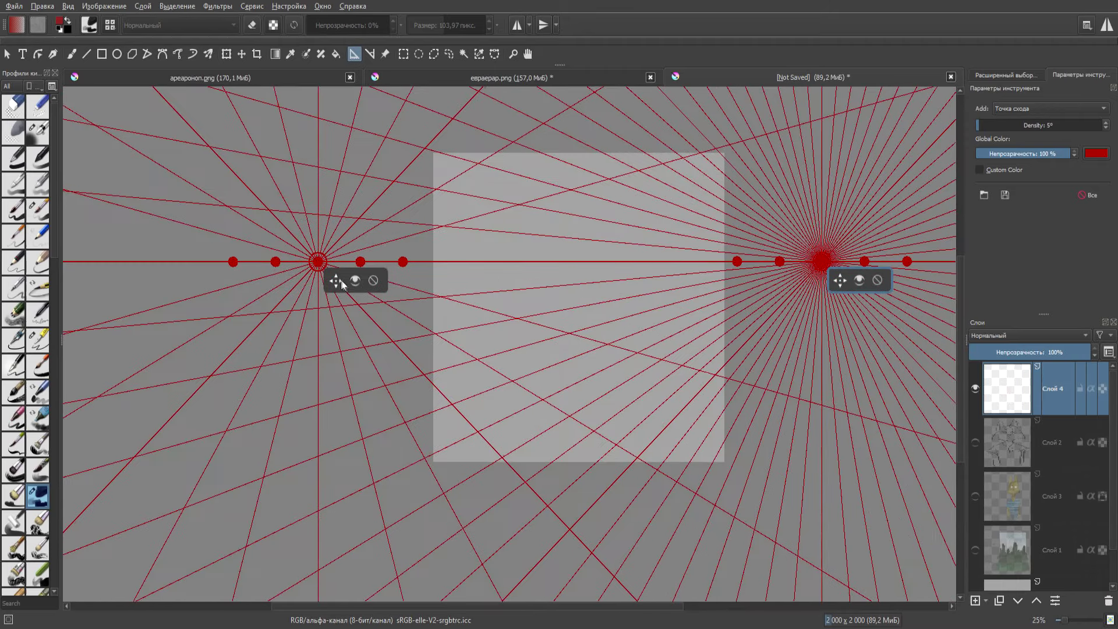
mouse_move(336, 282)
left_mouse_down()
mouse_move(617, 278)
mouse_move(488, 310)
mouse_move(331, 280)
left_mouse_up()
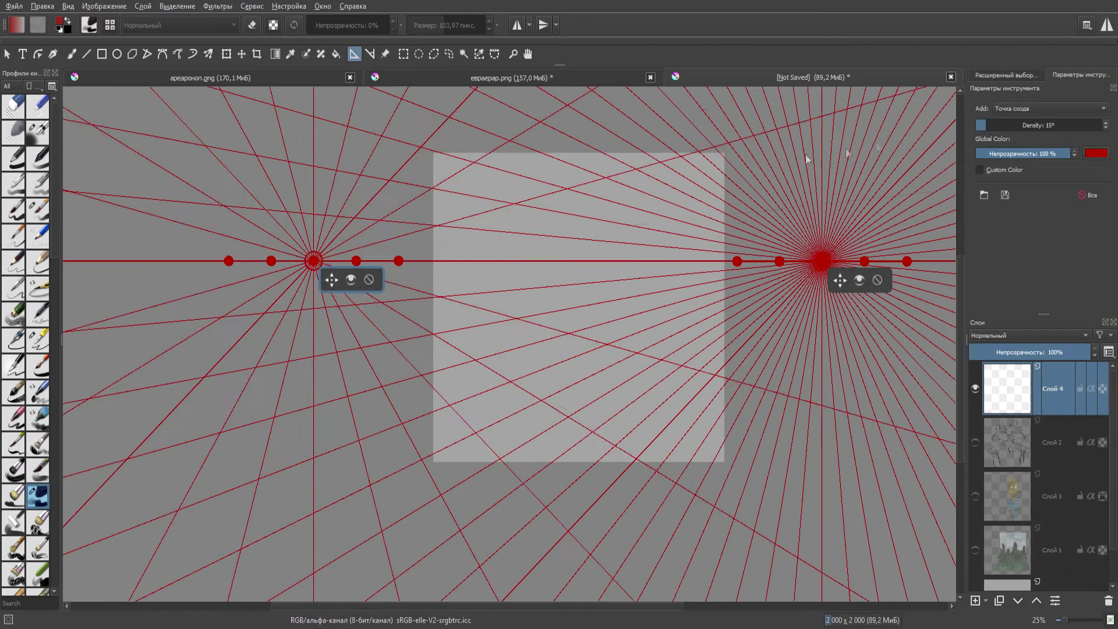
Step: Set both vanishing points' guide density to 1° and pan to the drawing area
left_click_drag(990, 125, 971, 125)
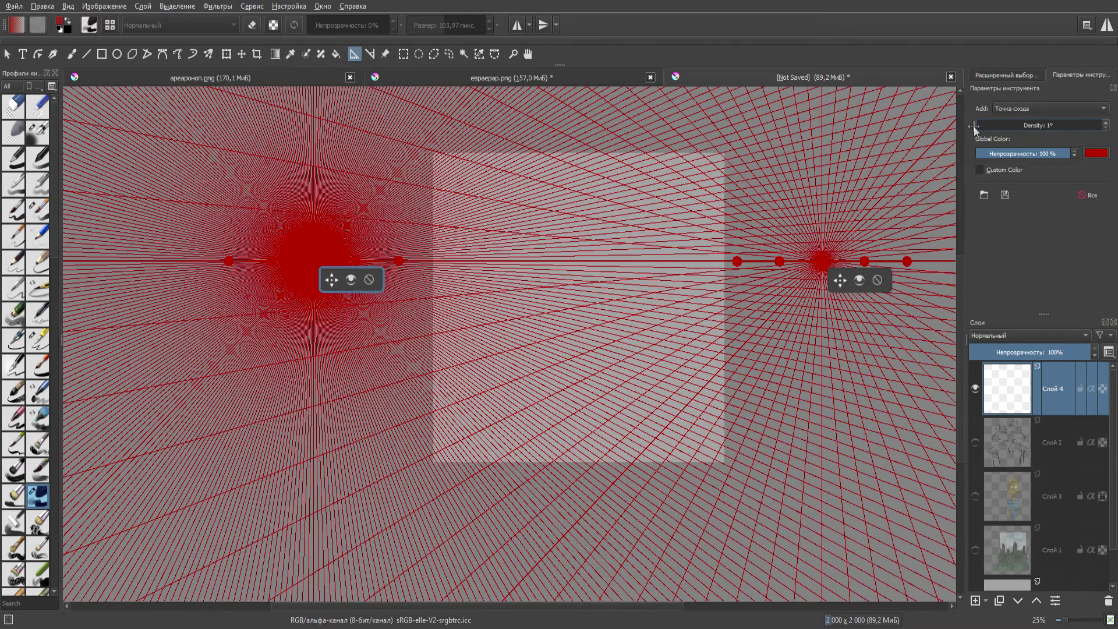
left_click(837, 272)
left_click_drag(990, 125, 971, 125)
scroll(585, 362, "up", 1)
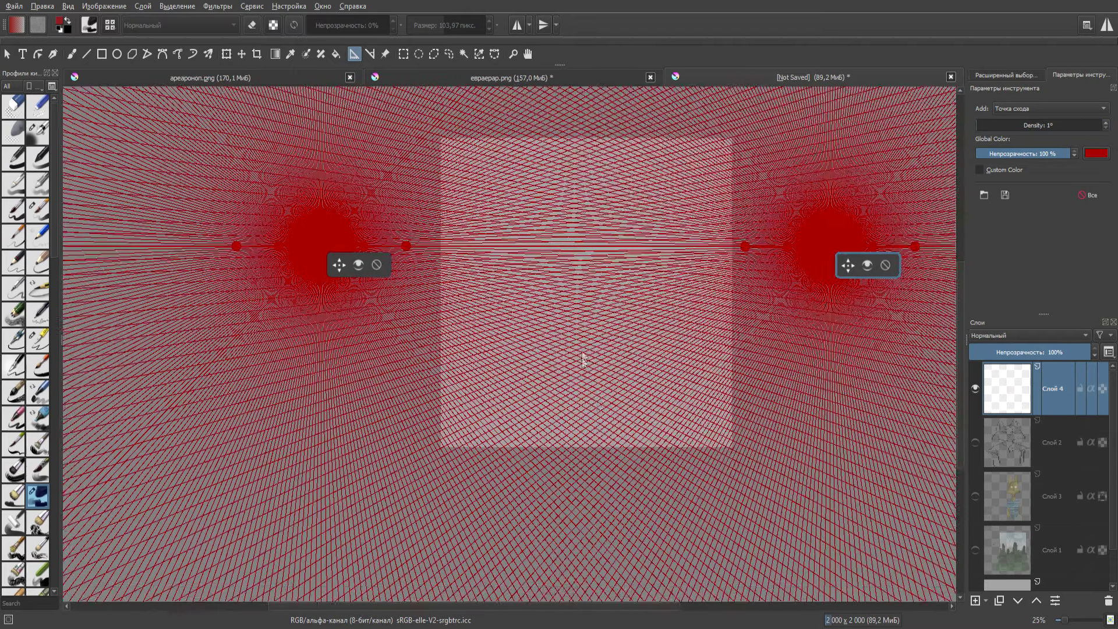
scroll(599, 405, "up", 2)
left_click_drag(598, 406, 565, 434)
Step: Switch to a freehand brush of about 10 px with default black and white colours
key("b")
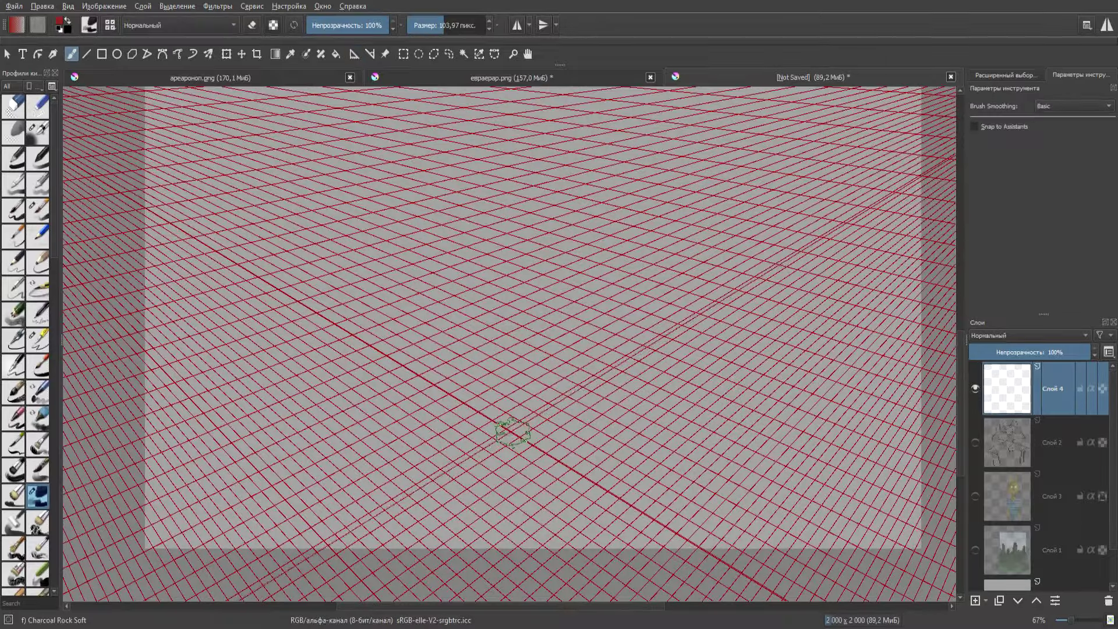
key("bracketleft")
key("bracketleft")
key("bracketleft")
key("d")
left_click(1006, 74)
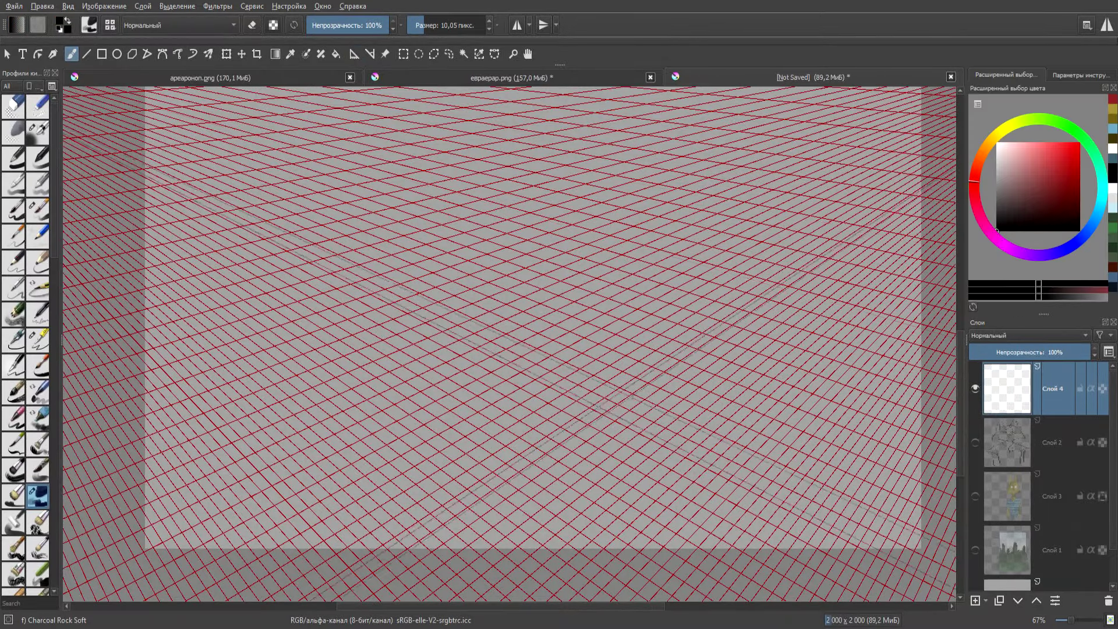
Step: Draw the box's bottom, vertical and top edges along the perspective lines
left_click_drag(534, 382, 584, 406)
mouse_move(535, 367)
left_mouse_down()
mouse_move(535, 317)
mouse_move(591, 339)
mouse_move(592, 407)
mouse_move(637, 378)
mouse_move(585, 352)
mouse_move(639, 376)
mouse_move(639, 319)
left_mouse_up()
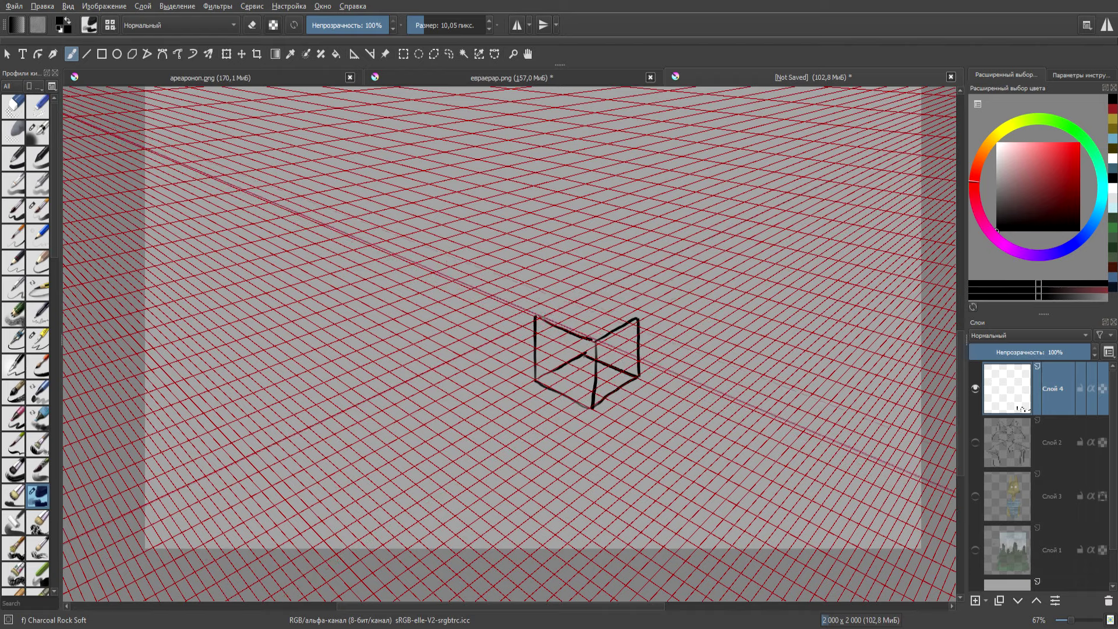
left_click_drag(580, 297, 636, 319)
left_click_drag(534, 317, 581, 297)
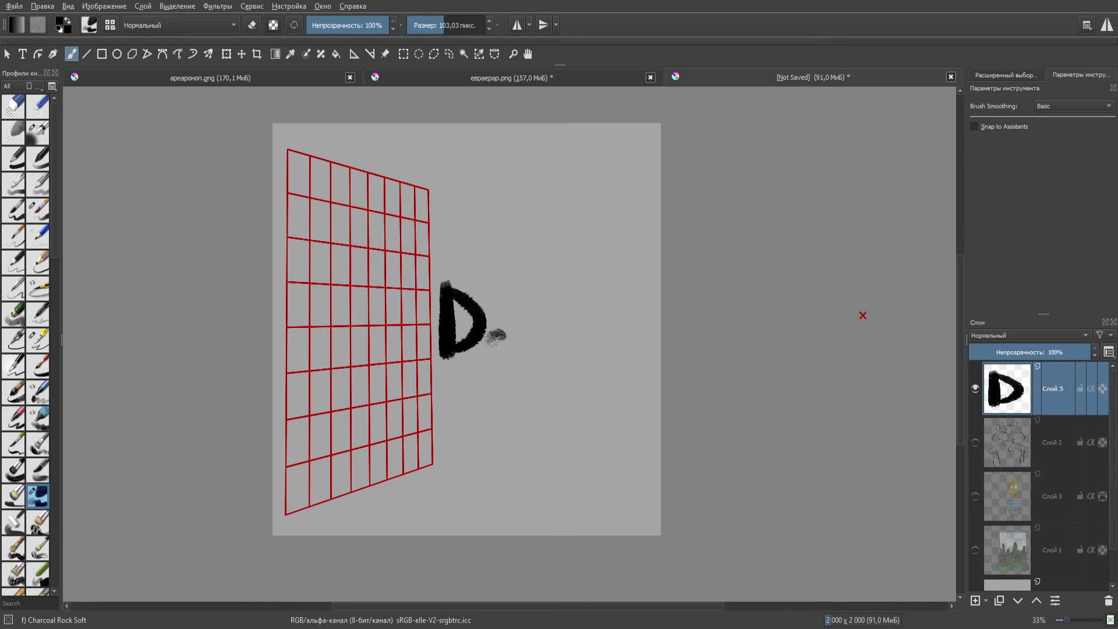
Step: Rotate and shift the DaNo lettering with a transform, then apply it
key("ctrl+t")
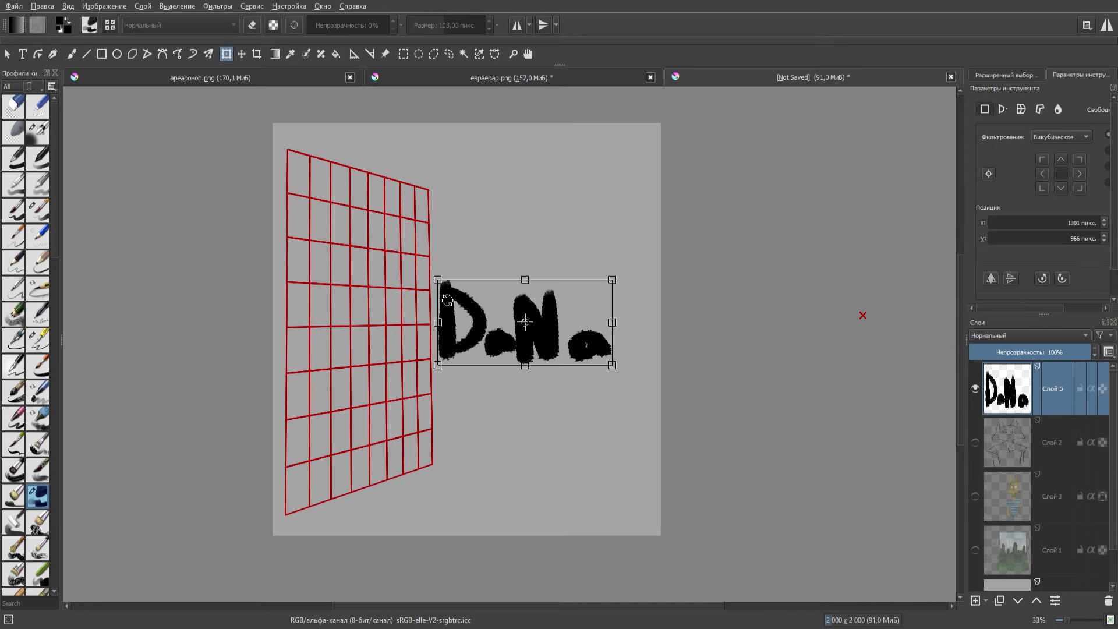
mouse_move(448, 299)
left_mouse_down()
mouse_move(456, 374)
mouse_move(415, 369)
mouse_move(442, 377)
mouse_move(296, 269)
left_mouse_up()
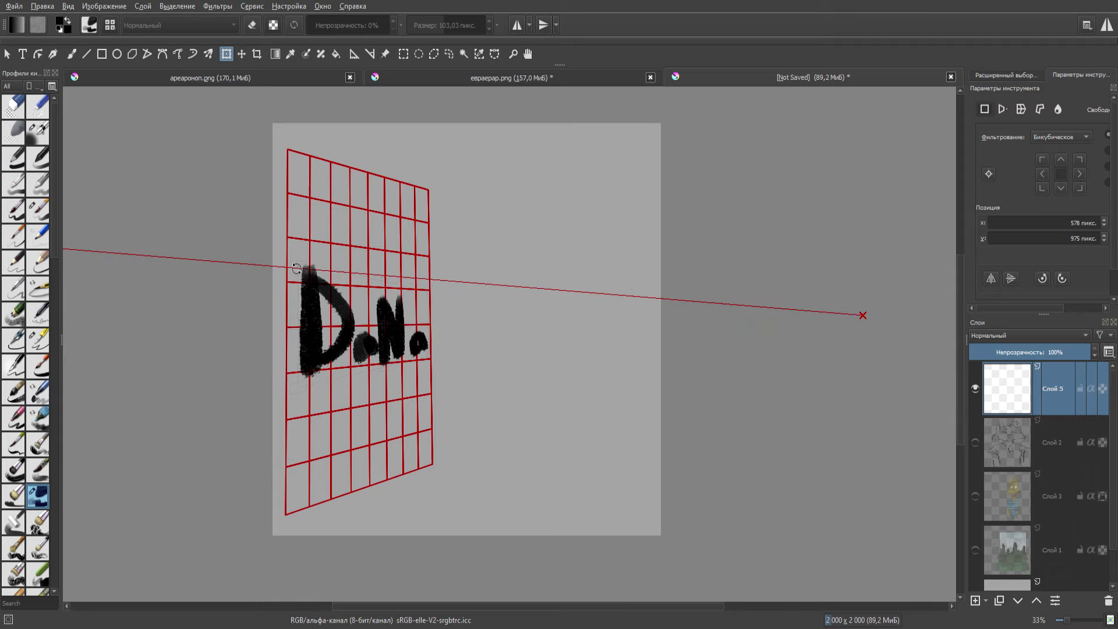
left_click_drag(486, 303, 495, 281)
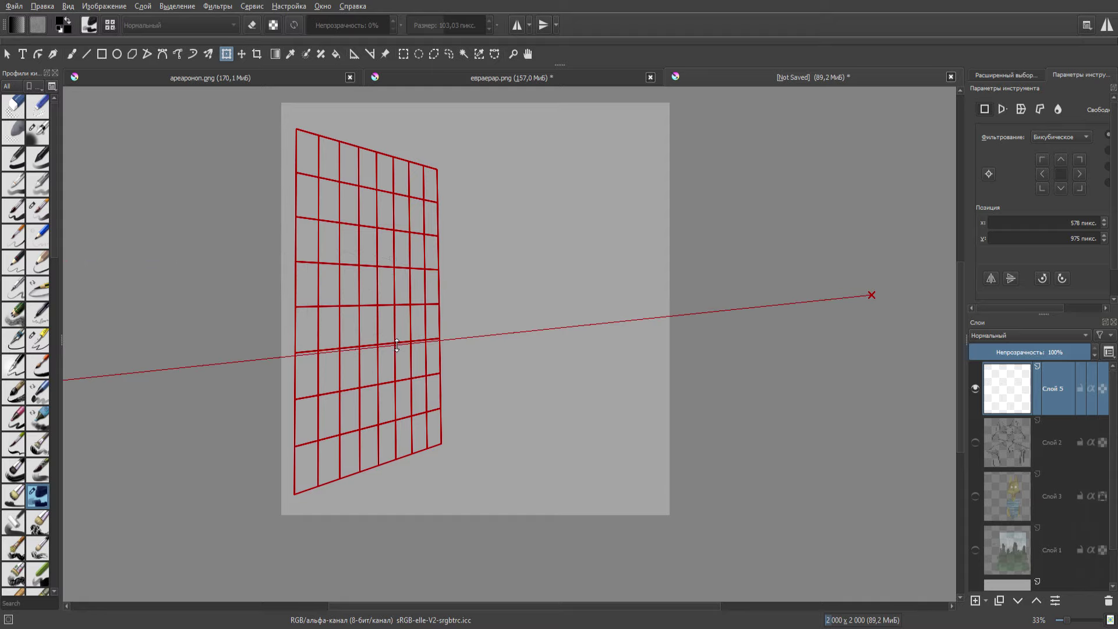
key("b")
Step: Transform the DaNo lettering again, squashing it flat toward the grid wall
scroll(492, 276, "down", 2)
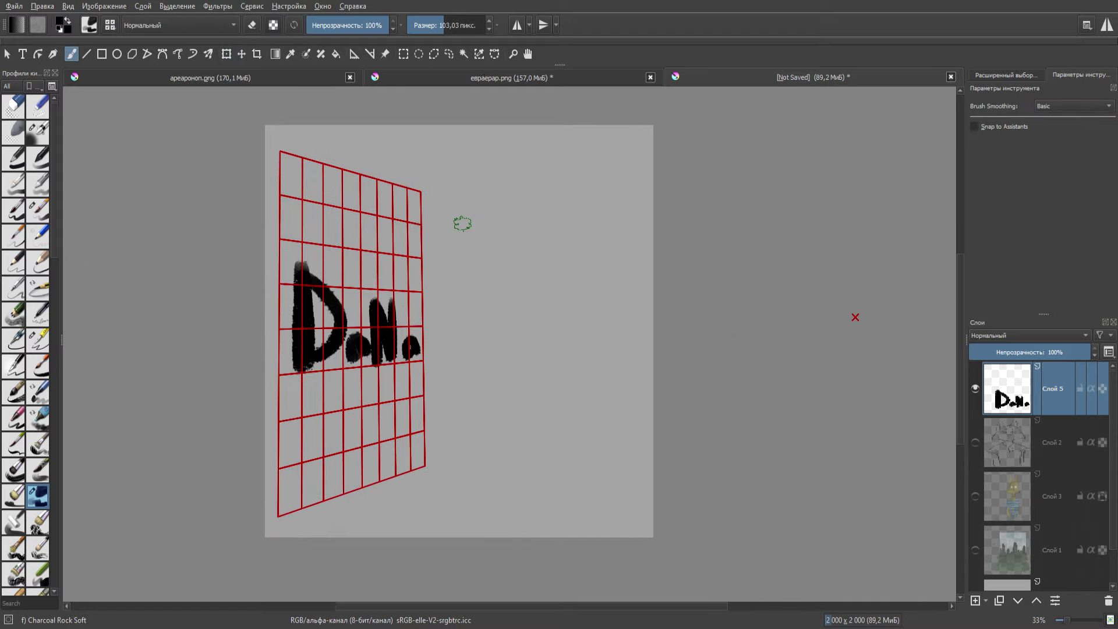
key("ctrl+t")
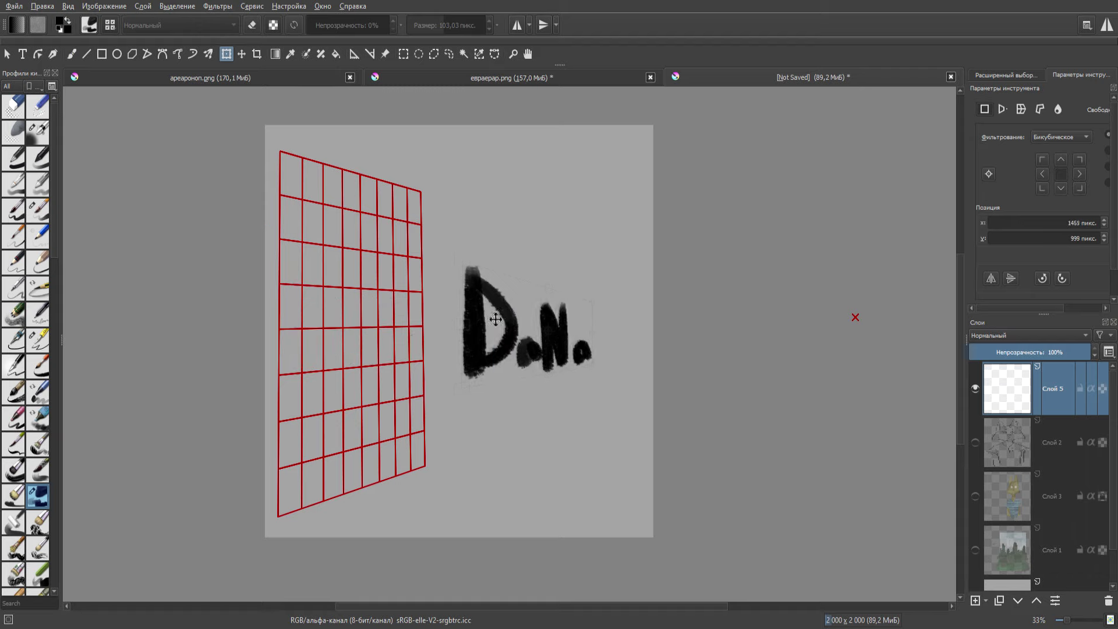
mouse_move(441, 262)
left_mouse_down()
mouse_move(530, 344)
mouse_move(557, 251)
mouse_move(417, 276)
left_mouse_up()
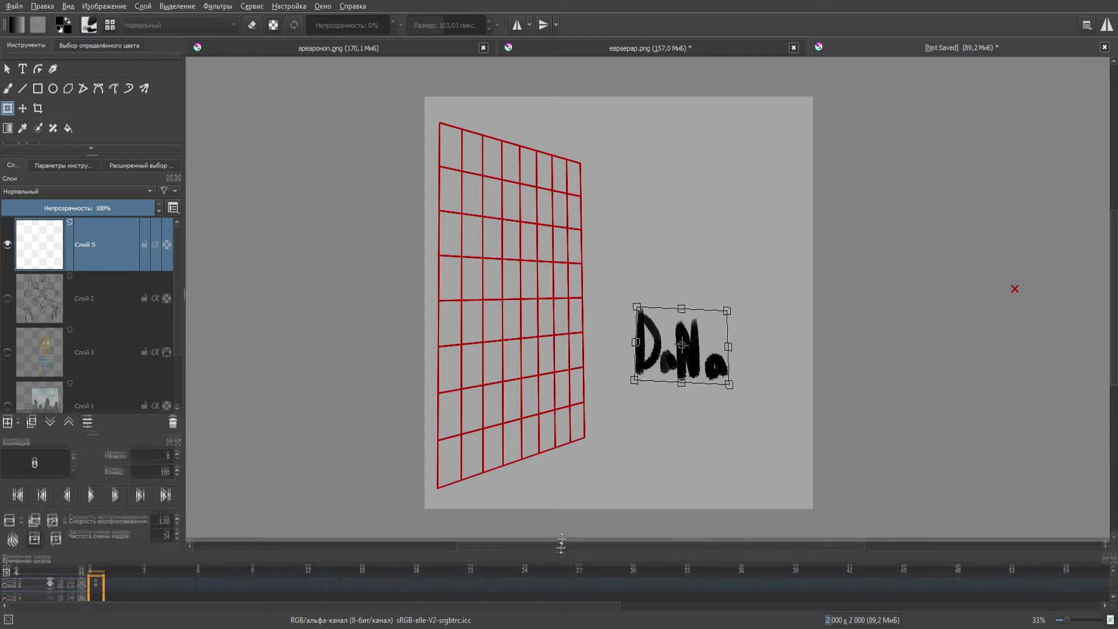
Step: Enlarge the timeline to list all layers, widen the left panel, and select Слой 2 and Слой 3
mouse_move(579, 552)
left_mouse_down()
mouse_move(579, 396)
mouse_move(579, 496)
left_mouse_up()
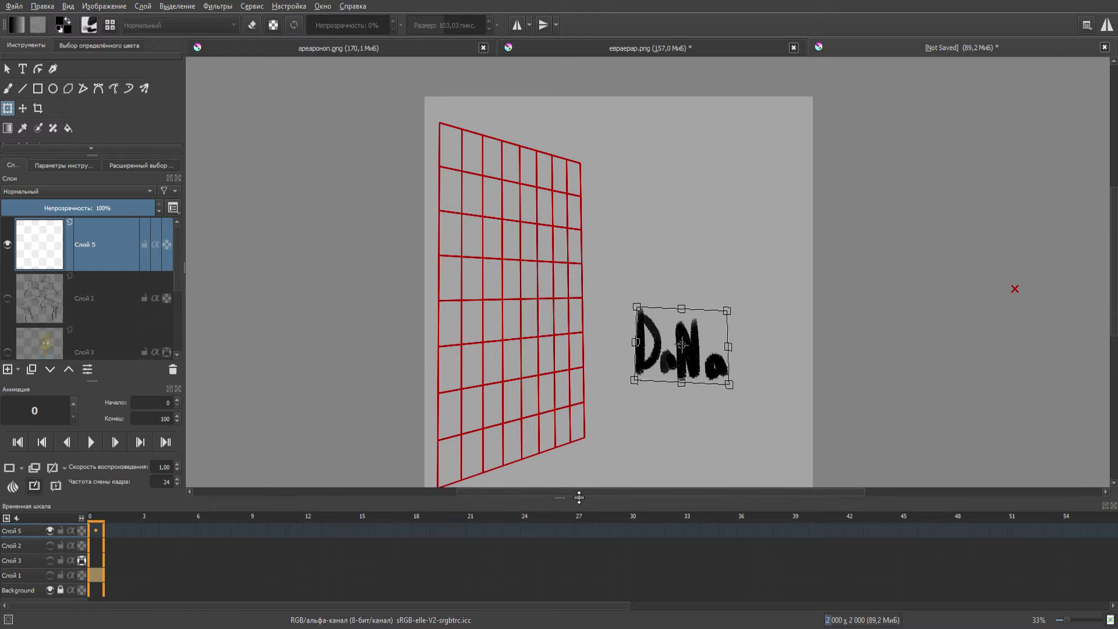
mouse_move(184, 267)
left_mouse_down()
mouse_move(255, 280)
mouse_move(121, 262)
left_mouse_up()
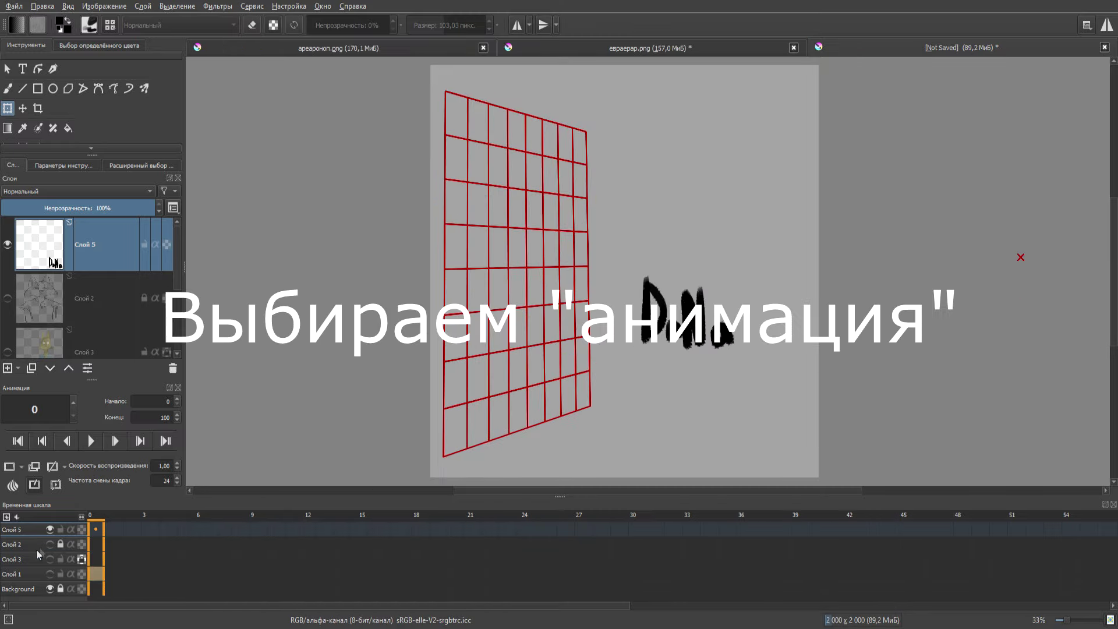
left_click(36, 550)
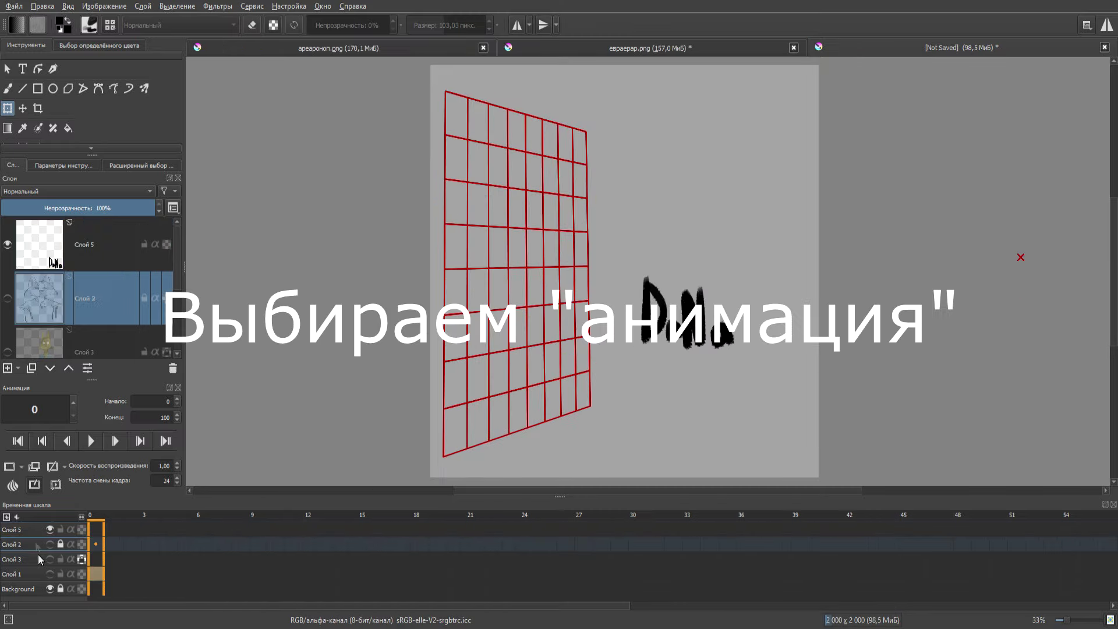
left_click(39, 559)
left_click(40, 544)
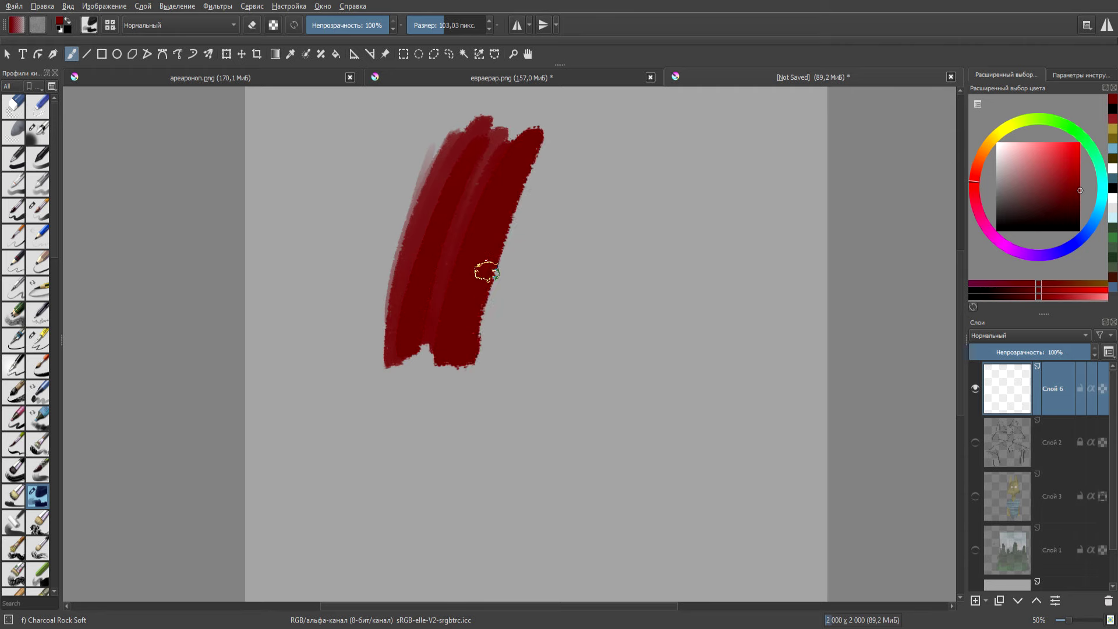
Step: Paint more dark-red charcoal strokes, then erase a band through them in eraser mode
mouse_move(486, 271)
left_mouse_down()
mouse_move(574, 175)
mouse_move(612, 174)
mouse_move(629, 181)
mouse_move(604, 306)
mouse_move(641, 215)
left_mouse_up()
key("e")
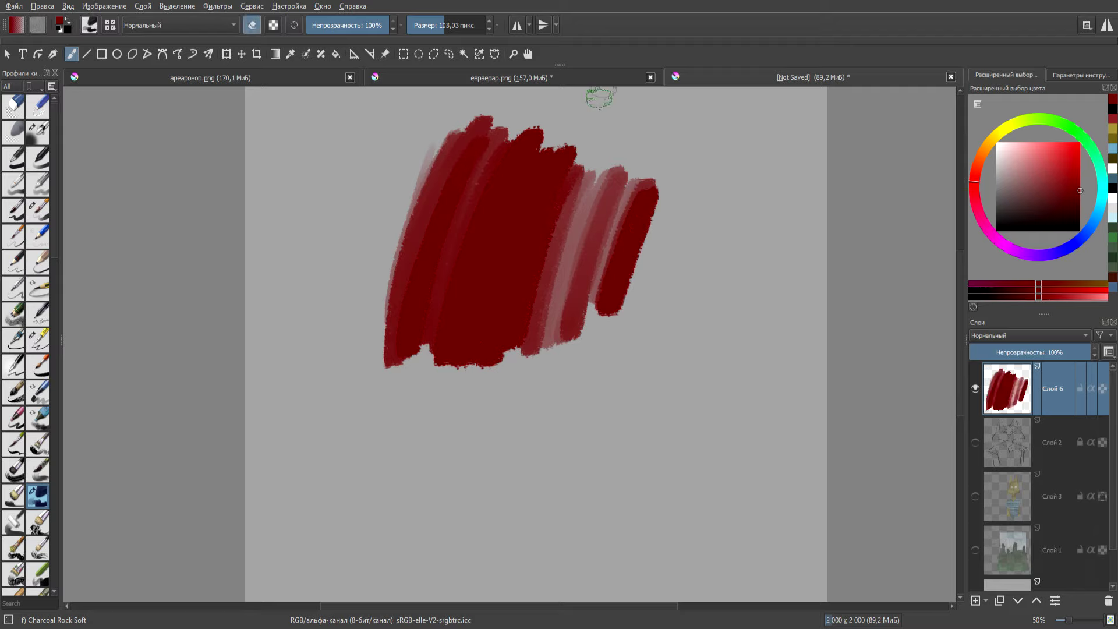
mouse_move(571, 173)
left_mouse_down()
mouse_move(518, 221)
mouse_move(536, 326)
mouse_move(547, 310)
mouse_move(544, 157)
mouse_move(518, 244)
mouse_move(512, 332)
mouse_move(526, 321)
left_mouse_up()
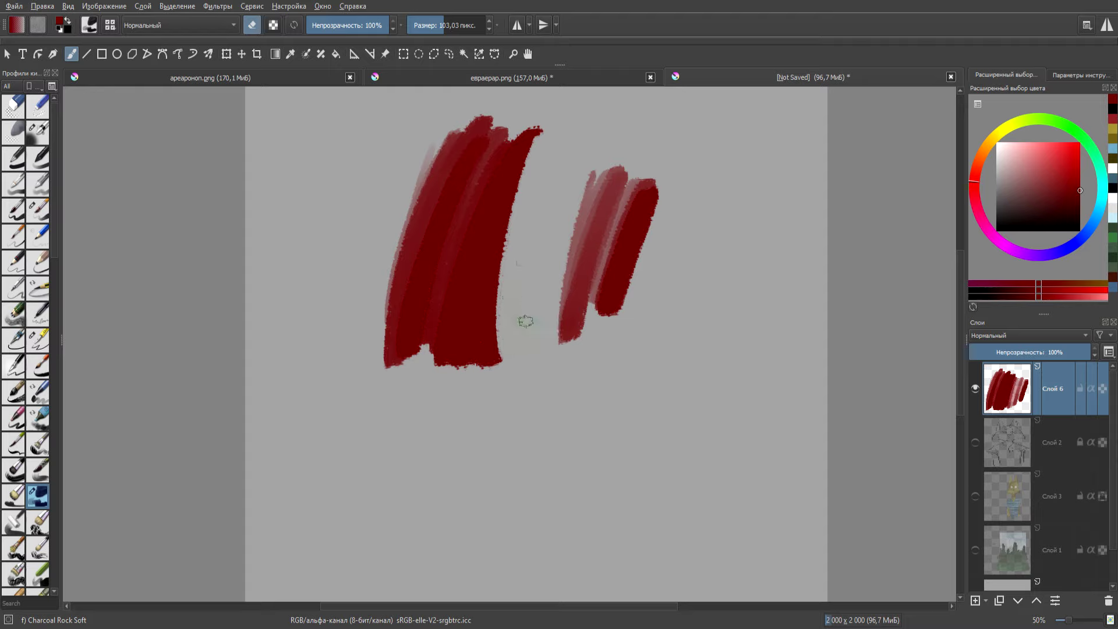
key("ctrl+z")
key("ctrl+z")
key("ctrl+z")
mouse_move(489, 239)
left_mouse_down()
mouse_move(524, 201)
mouse_move(499, 262)
mouse_move(536, 242)
mouse_move(559, 247)
mouse_move(603, 199)
mouse_move(544, 316)
mouse_move(524, 259)
left_mouse_up()
Step: Erase and repaint the red blob in dark red, then start an orange line down the cat's left cheek
left_click(628, 250, "ctrl")
key("e")
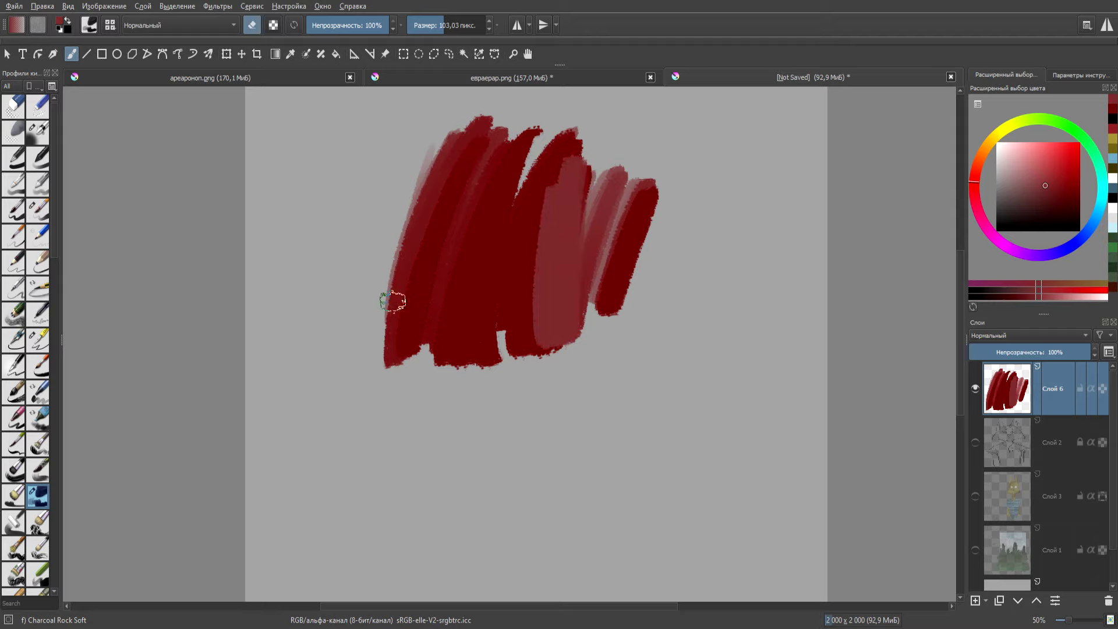
mouse_move(392, 300)
left_mouse_down()
mouse_move(383, 215)
mouse_move(407, 167)
mouse_move(537, 133)
mouse_move(599, 291)
mouse_move(608, 175)
left_mouse_up()
left_click(495, 152, "ctrl")
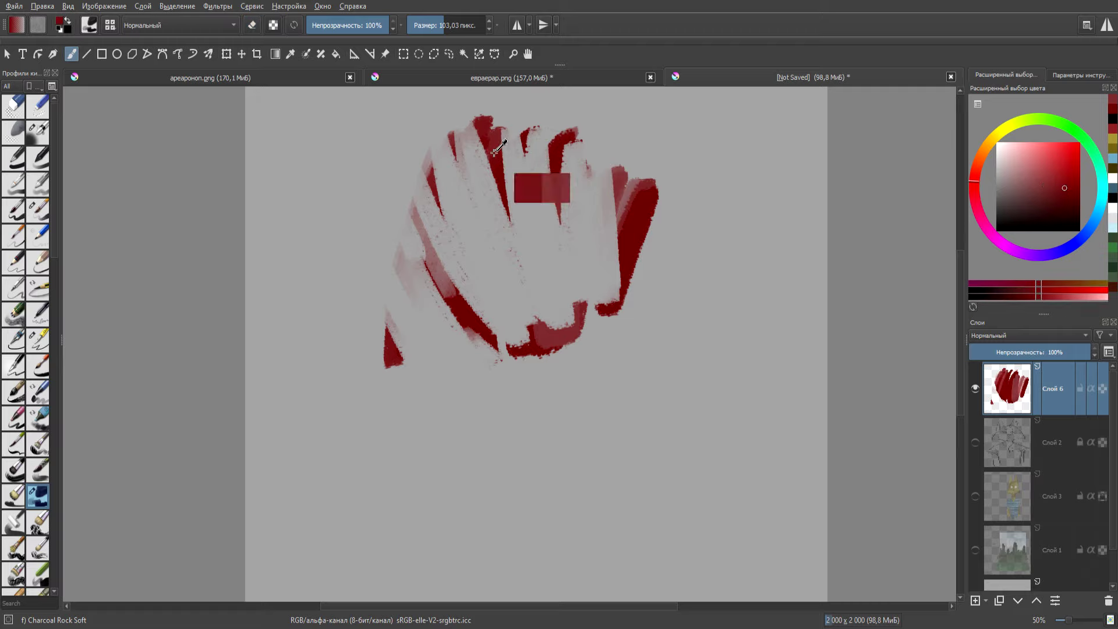
mouse_move(495, 152)
left_mouse_down()
mouse_move(484, 100)
mouse_move(455, 155)
mouse_move(452, 229)
mouse_move(504, 345)
mouse_move(594, 175)
mouse_move(644, 257)
mouse_move(731, 291)
left_mouse_up()
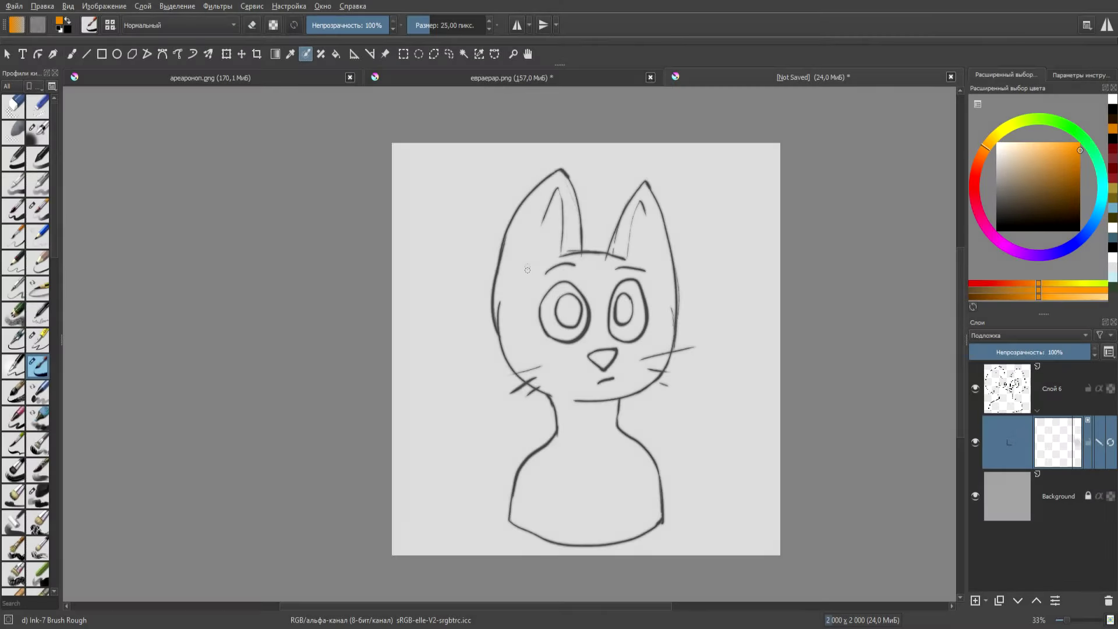
left_click_drag(530, 239, 522, 302)
Step: Extend the orange stroke down the cheek and body, and add one up the right cheek
left_click_drag(536, 343, 560, 360)
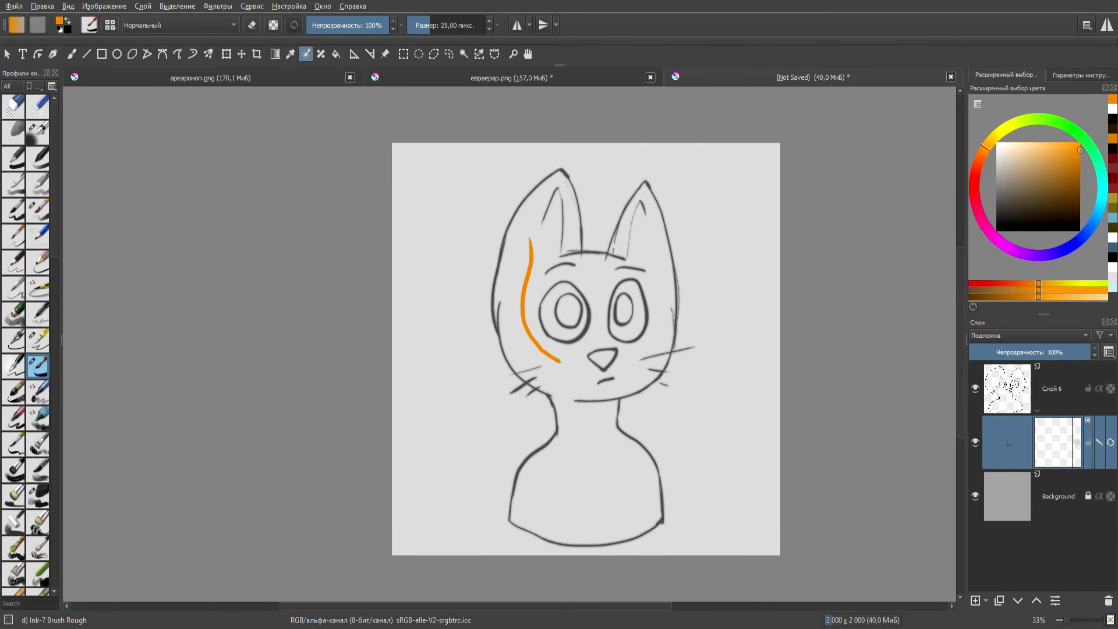
mouse_move(566, 400)
left_mouse_down()
mouse_move(605, 468)
mouse_move(581, 505)
left_mouse_up()
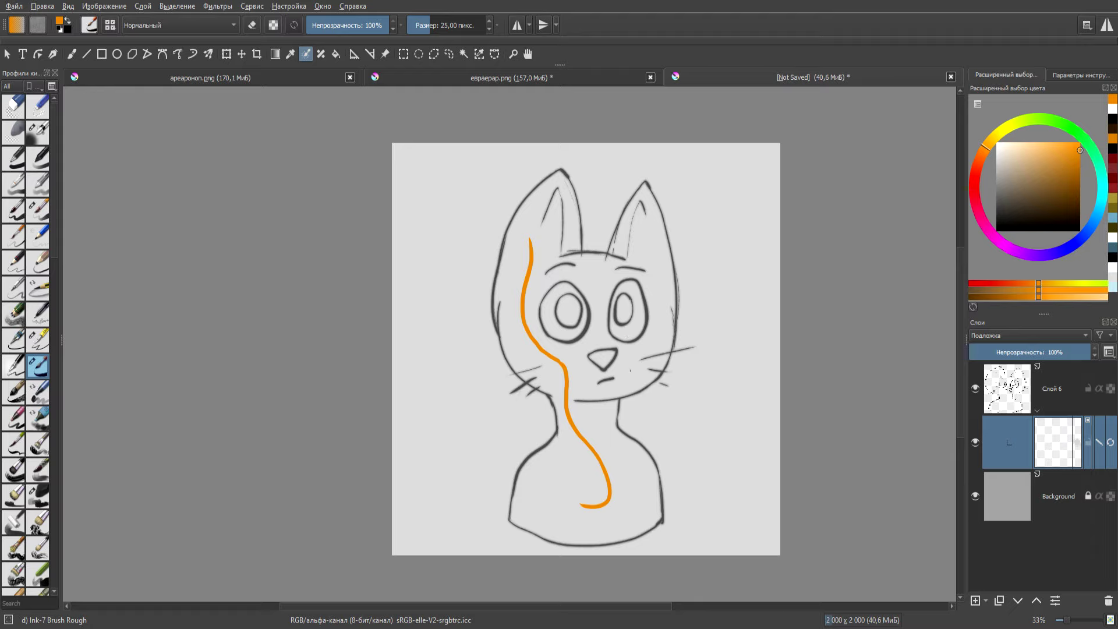
mouse_move(653, 322)
left_mouse_down()
mouse_move(660, 271)
mouse_move(649, 238)
left_mouse_up()
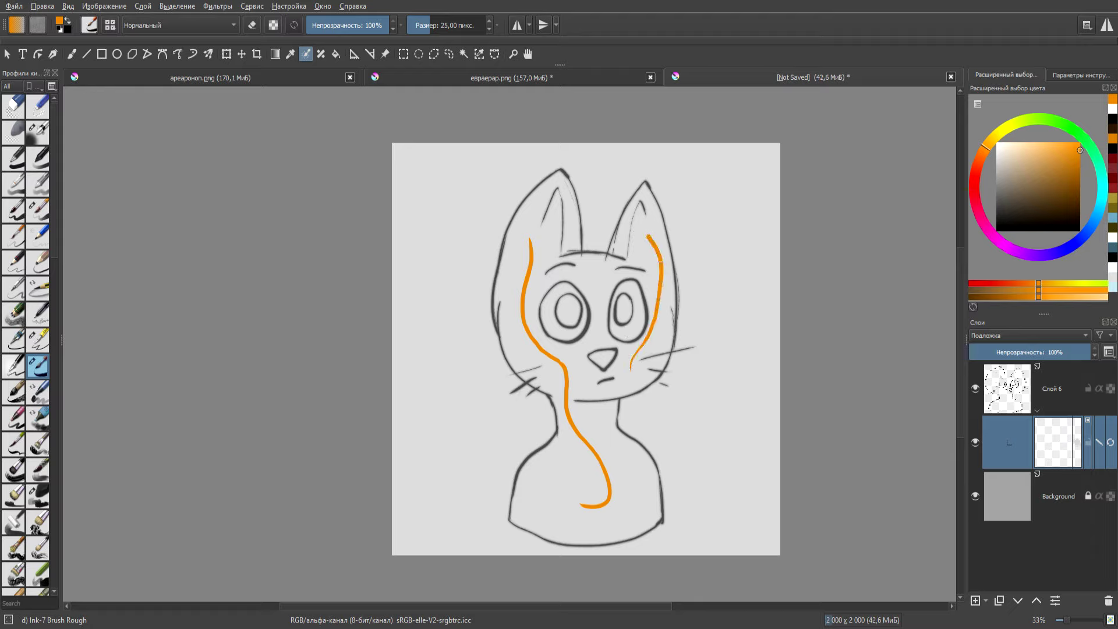
Step: Try white, black and dark orange-brown, then mark the background around the cat in white
left_click(997, 144)
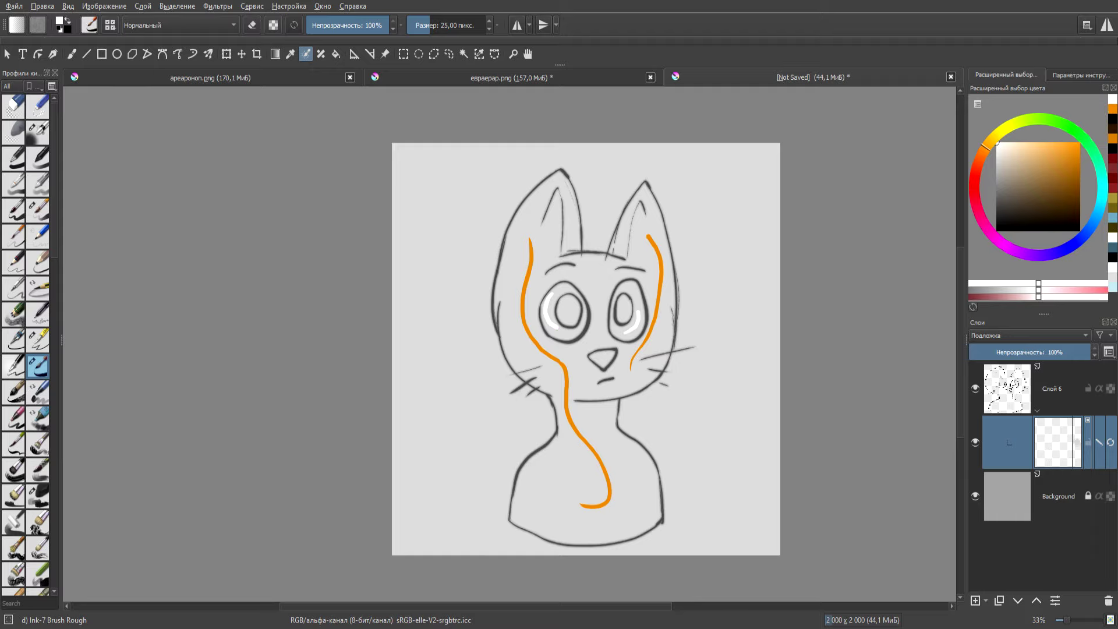
key("d")
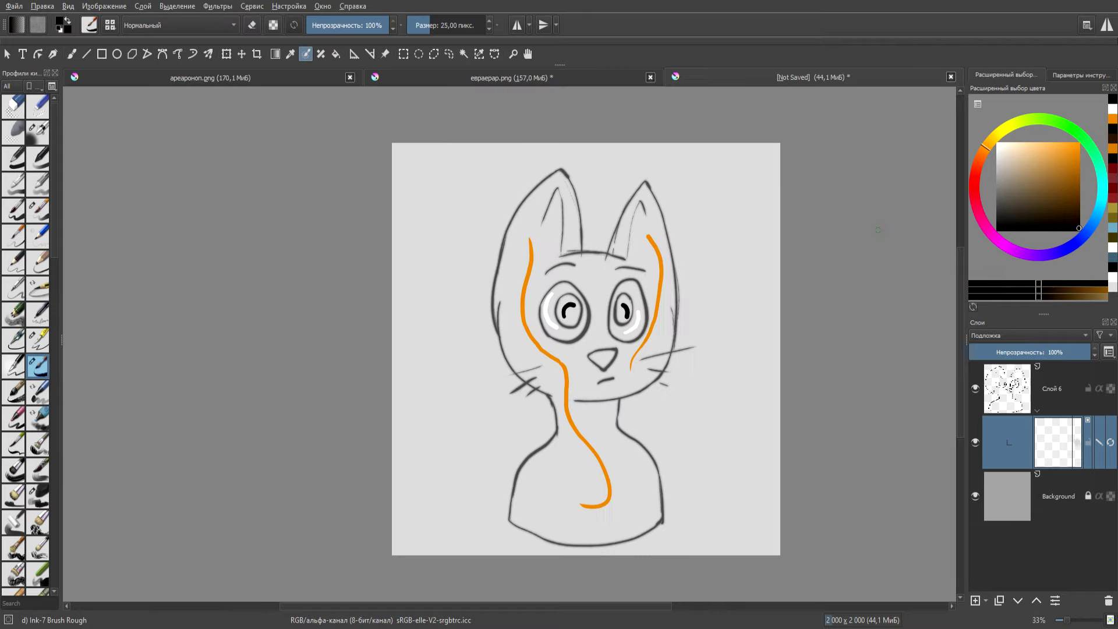
left_click(1080, 197)
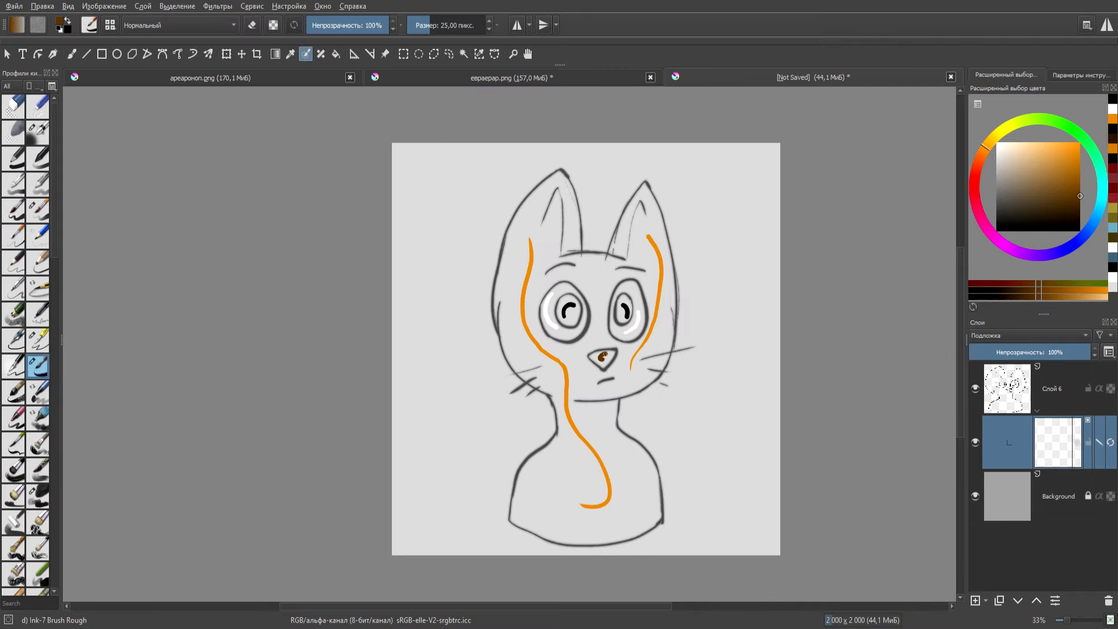
left_click(996, 143)
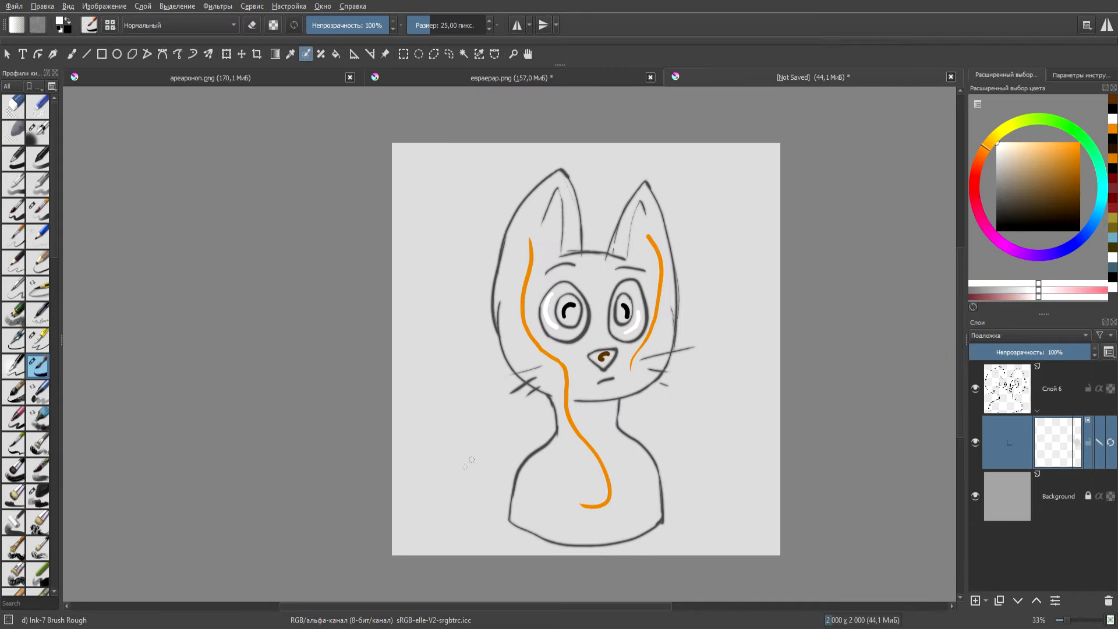
mouse_move(450, 466)
left_mouse_down()
mouse_move(696, 189)
mouse_move(713, 481)
left_mouse_up()
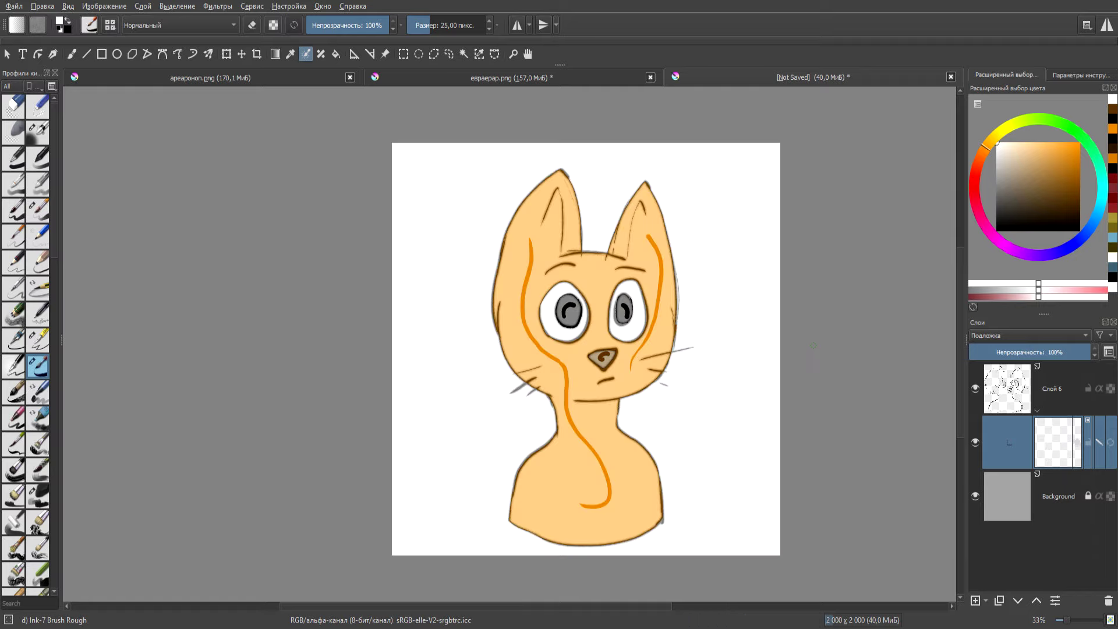
Step: Turn off Edit key strokes in the colorize mask's Tool Options to show the flat-coloured cat
left_click(1080, 75)
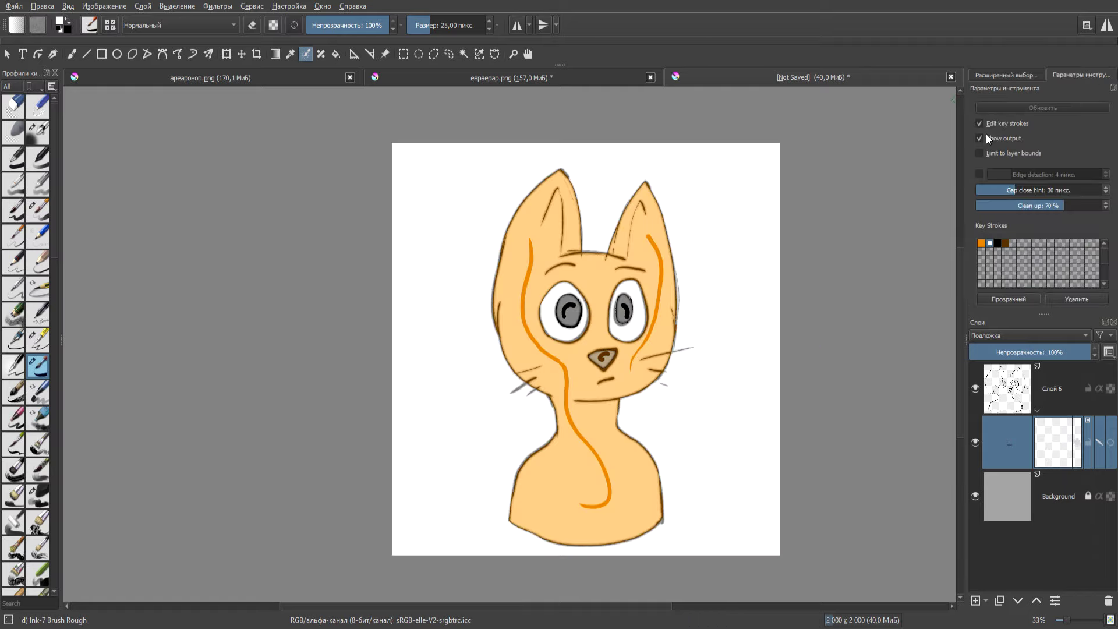
left_click(979, 124)
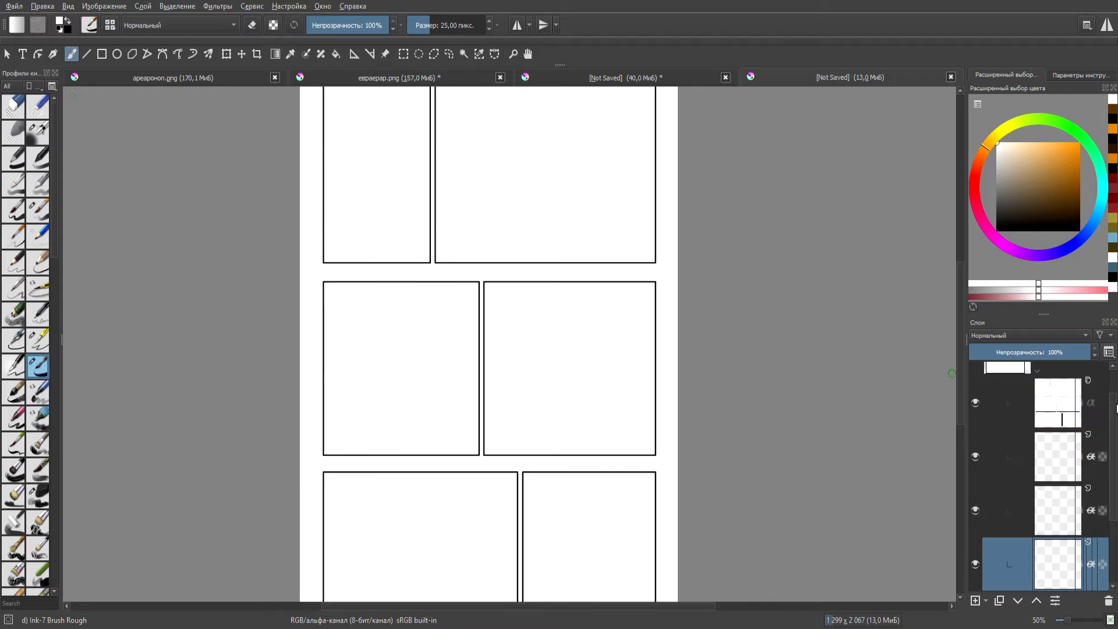
Step: Browse the comic page's layer stack, selecting the Page0 group and the panel-frame layers
left_click(1048, 455)
left_click(1044, 477)
key("Page_Up")
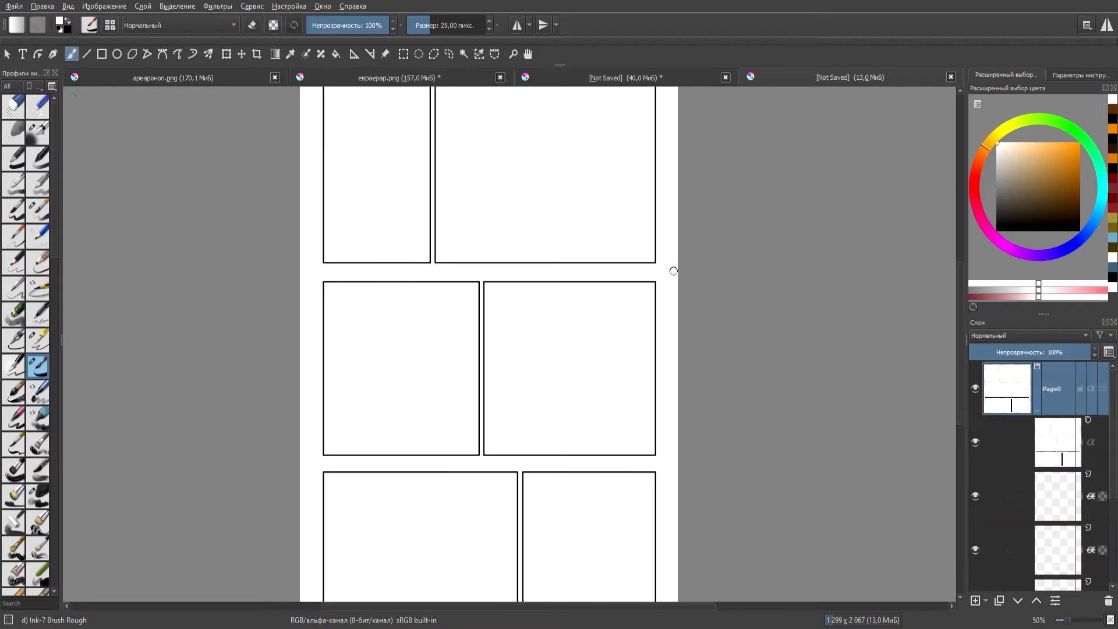
scroll(673, 270, "down", 1)
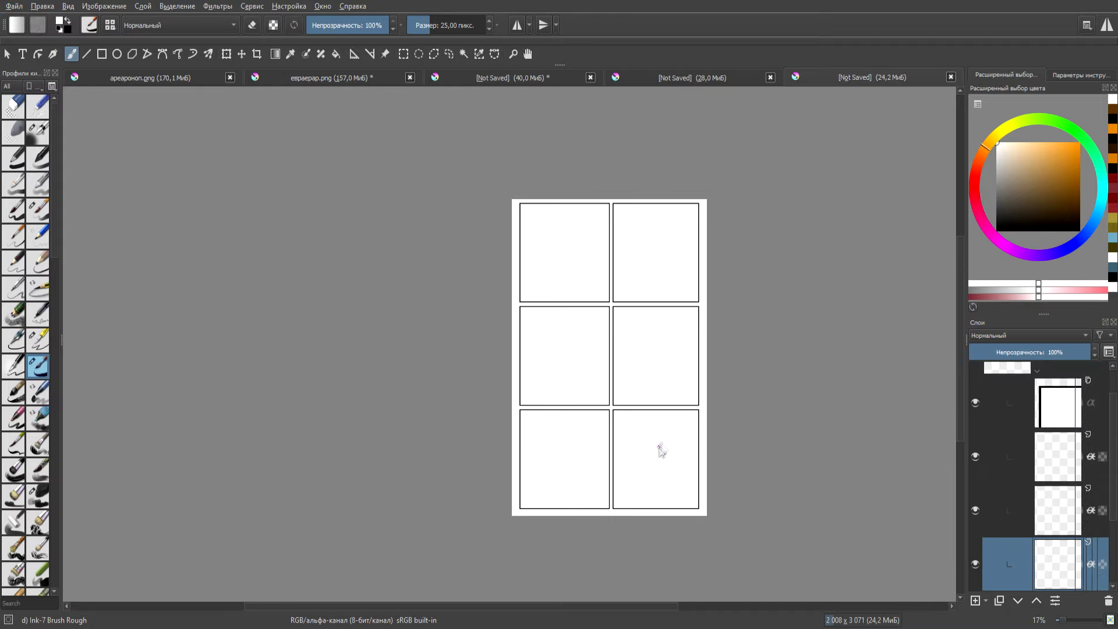
left_click(1057, 417)
left_click(1058, 455)
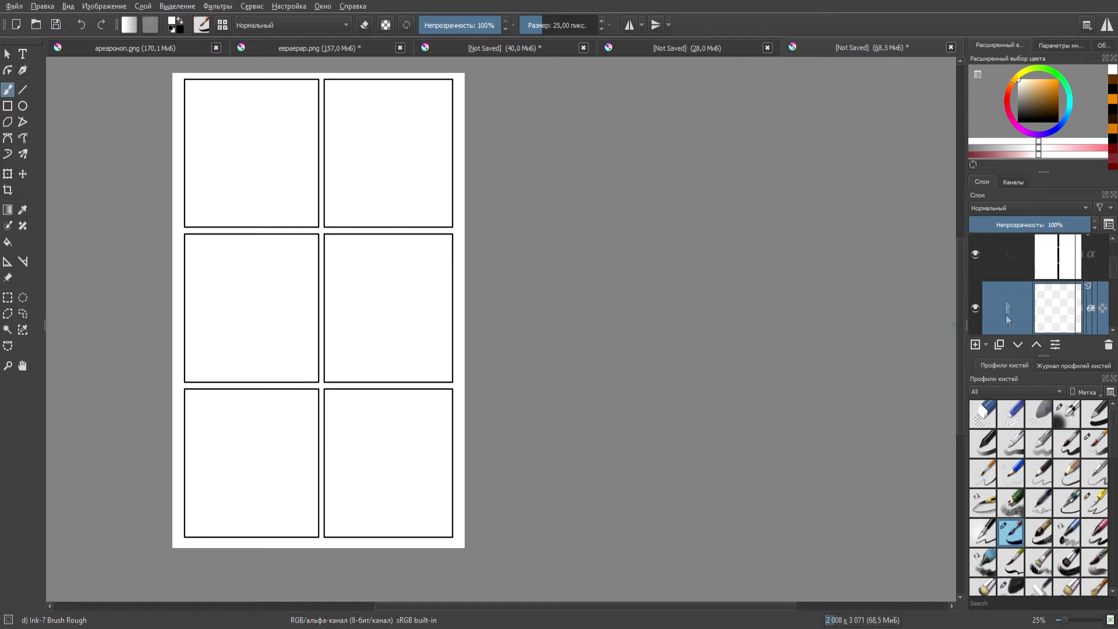
Step: Place the Channels docker before Layers and widen the toolbox
left_click(1004, 181)
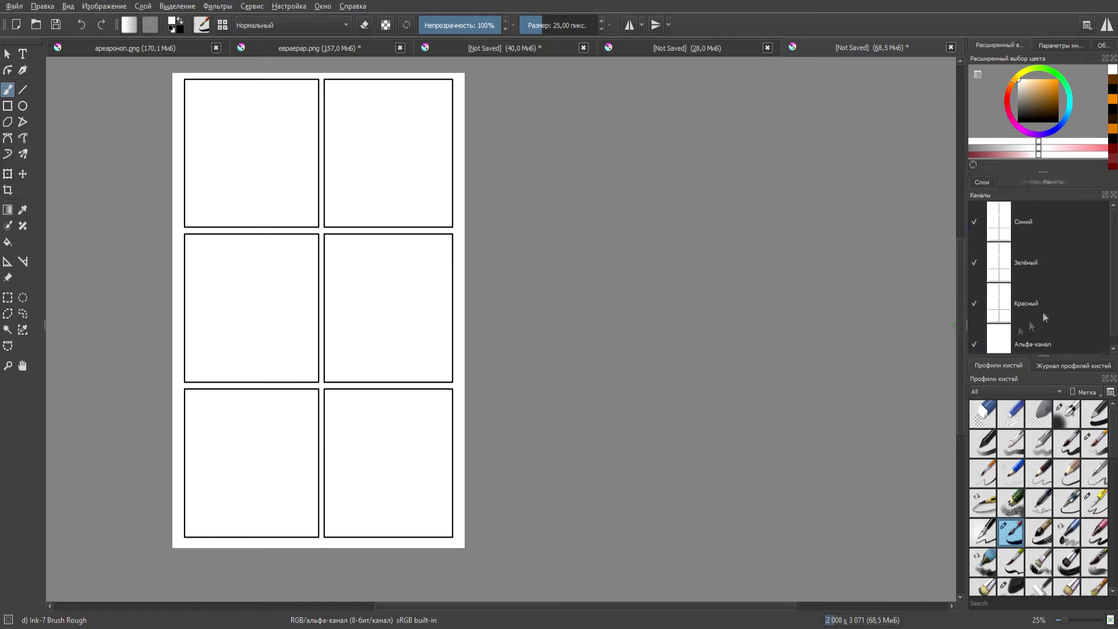
left_click_drag(1048, 229, 984, 182)
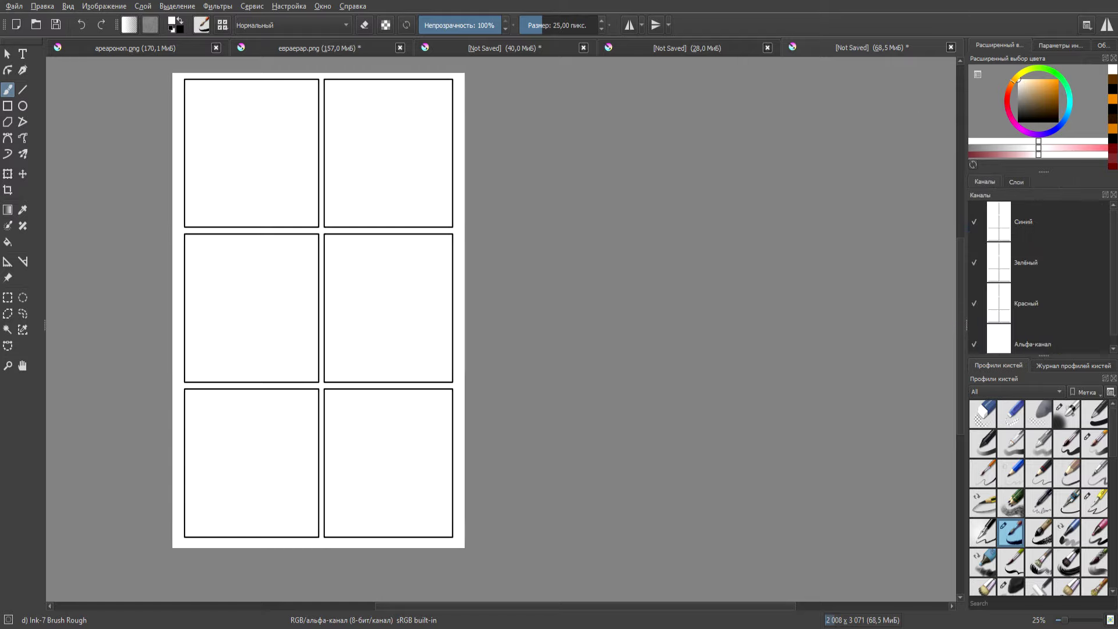
left_click_drag(45, 324, 179, 324)
Step: Dock the Overview across the top of the window with the Channels panel beside it
left_click(7, 54)
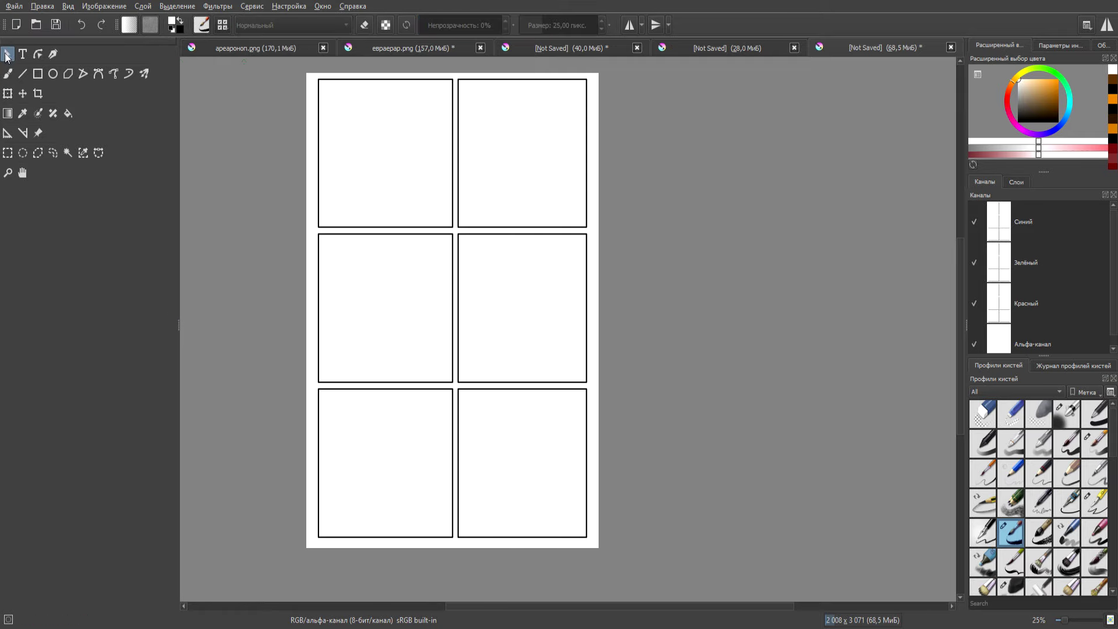
left_click(1060, 45)
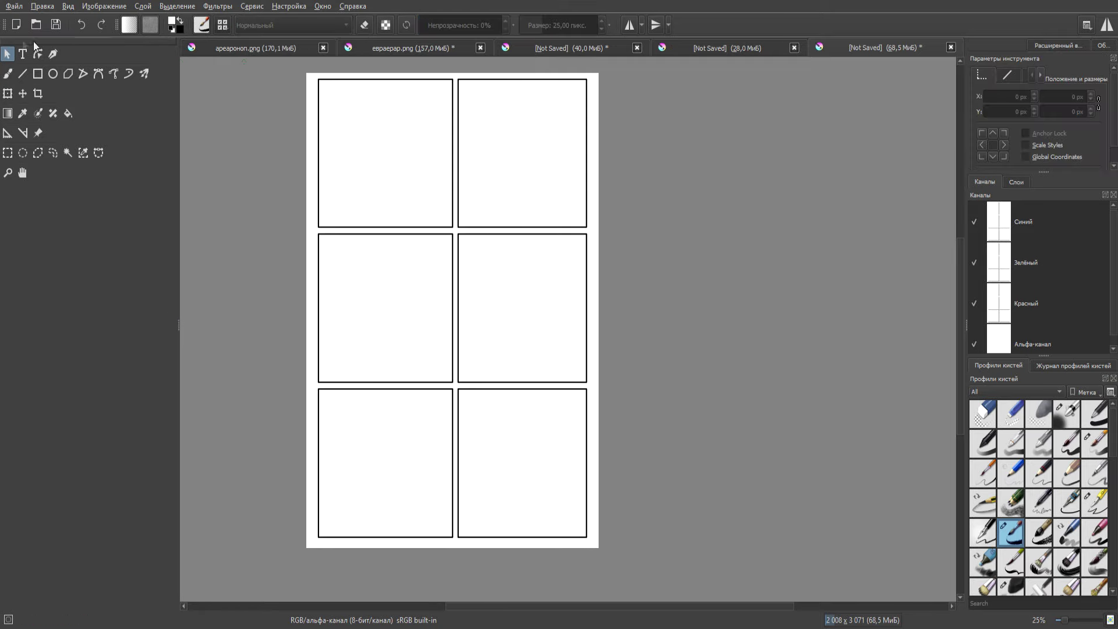
left_click(1098, 45)
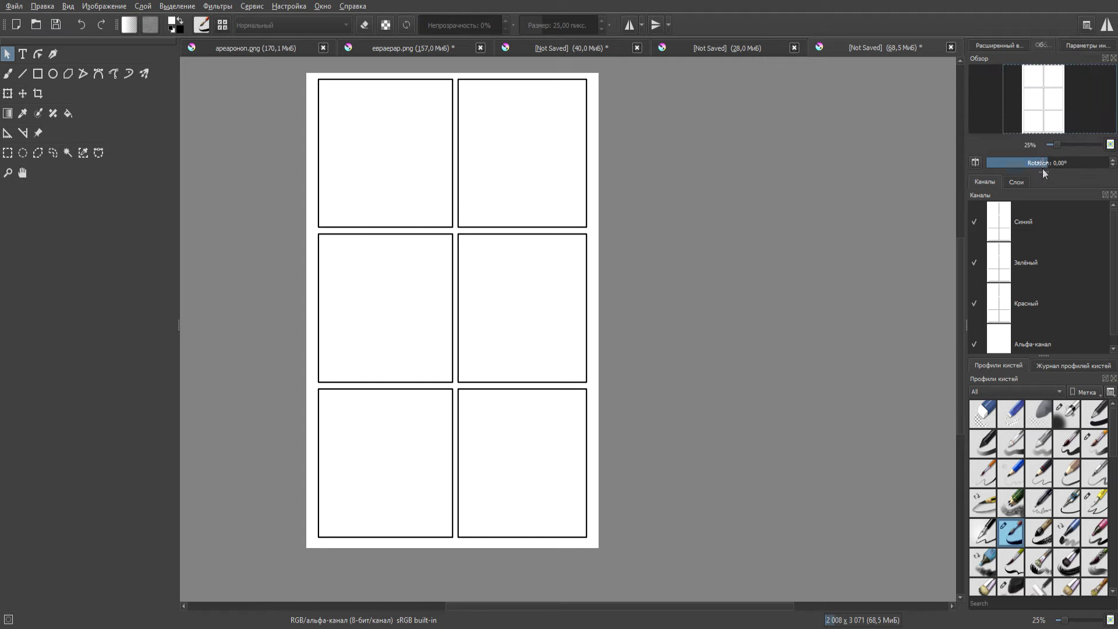
left_click_drag(984, 58, 944, 107)
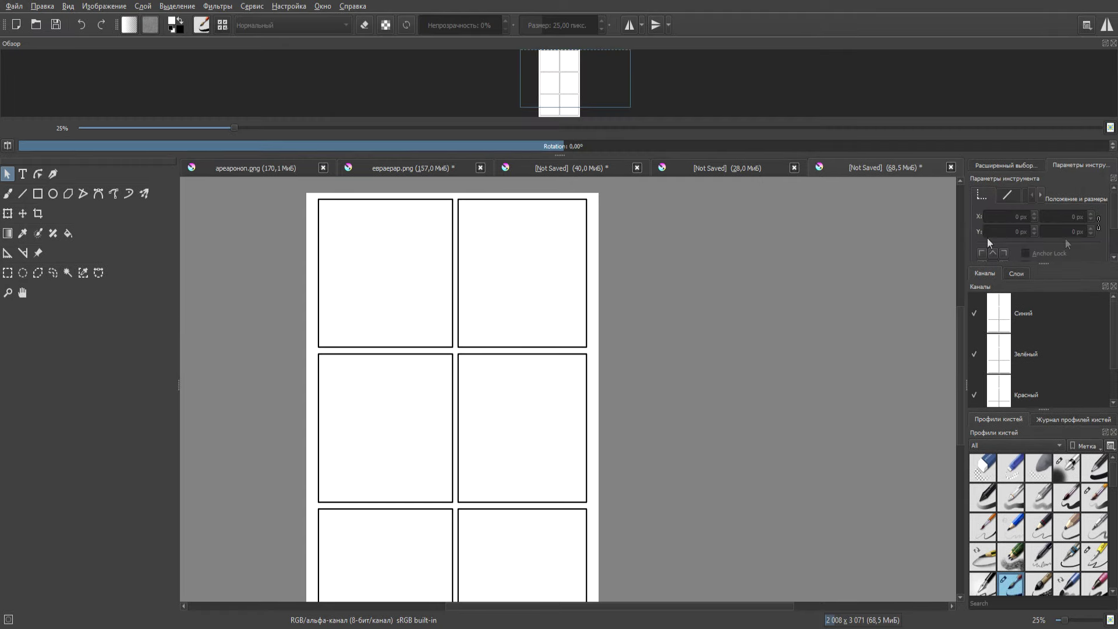
left_click_drag(965, 273, 689, 71)
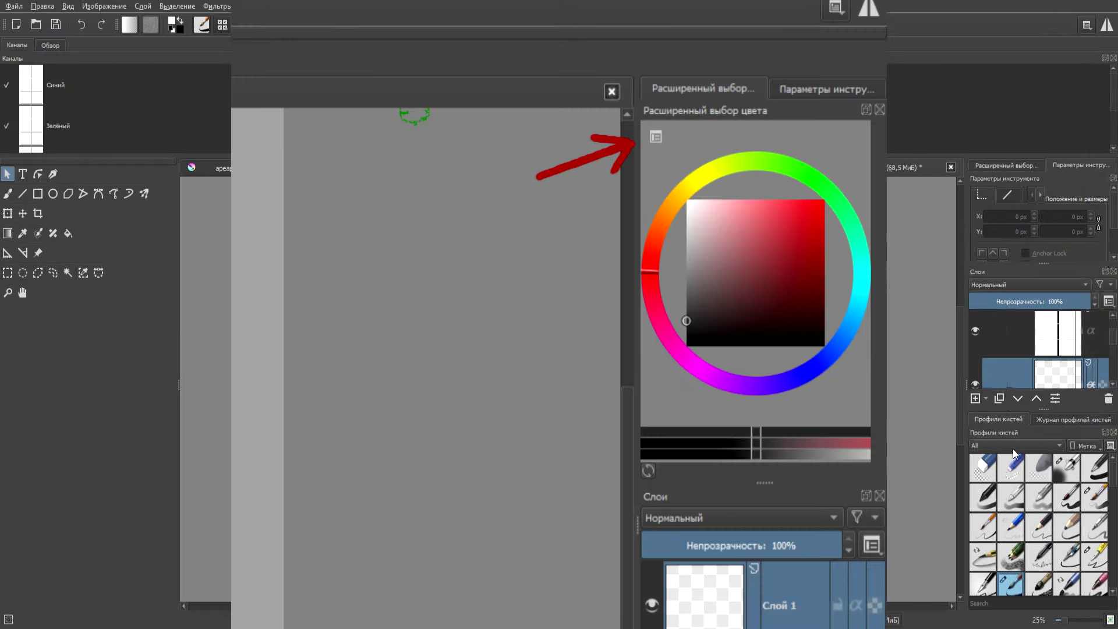
Step: Move Brush History to the left panel, return to the freehand brush, and move Tool Options out
left_click(1040, 421)
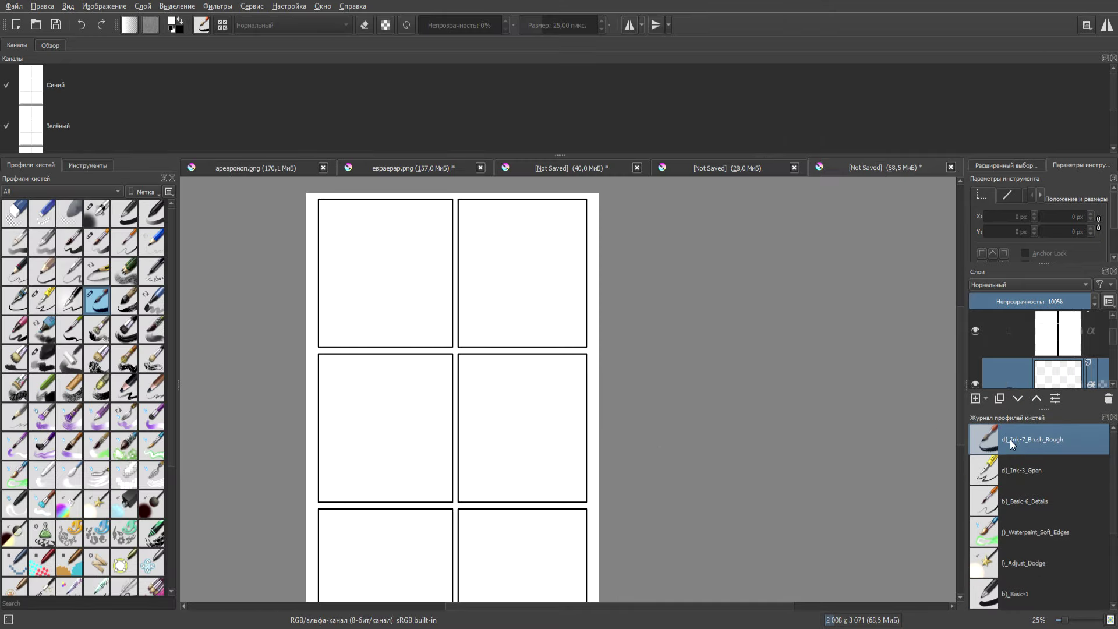
left_click_drag(1009, 411, 147, 366)
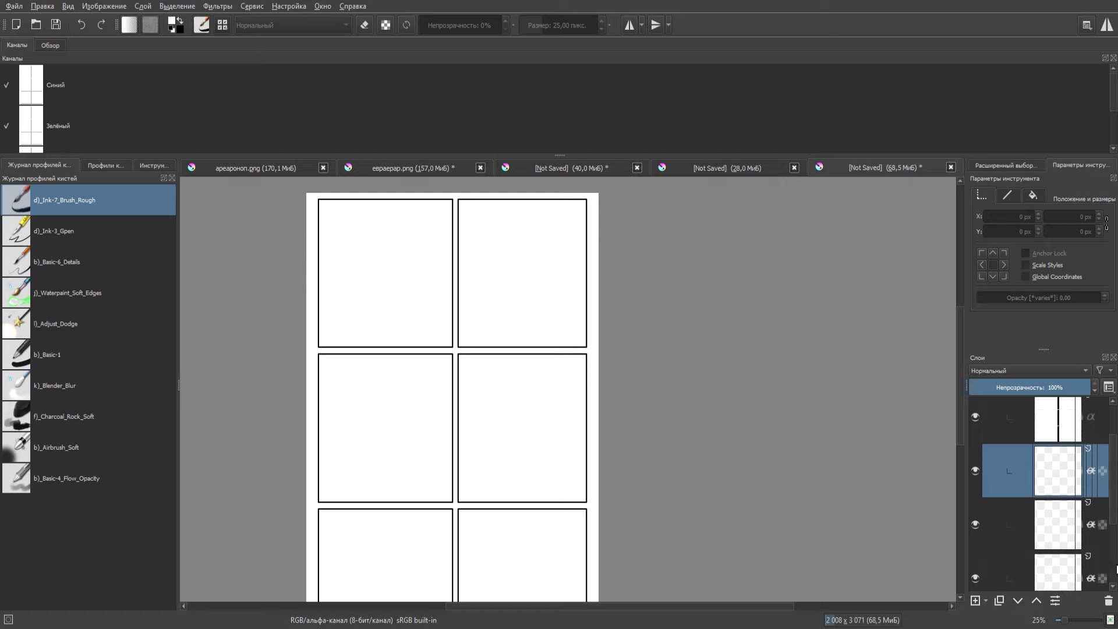
left_click_drag(1006, 466, 928, 464)
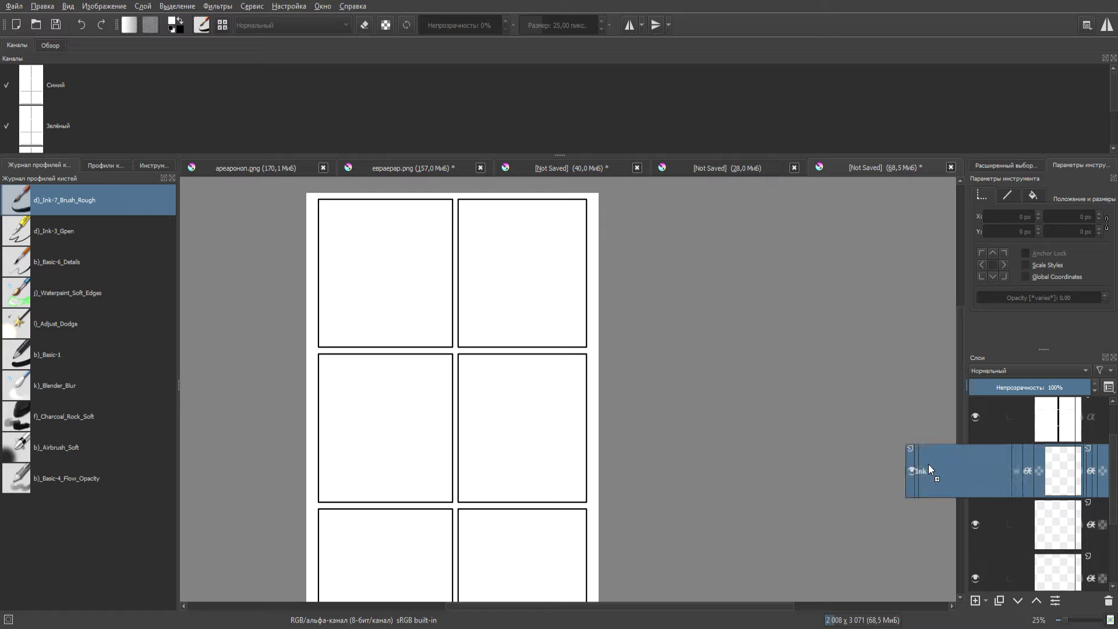
key("b")
left_click(998, 431)
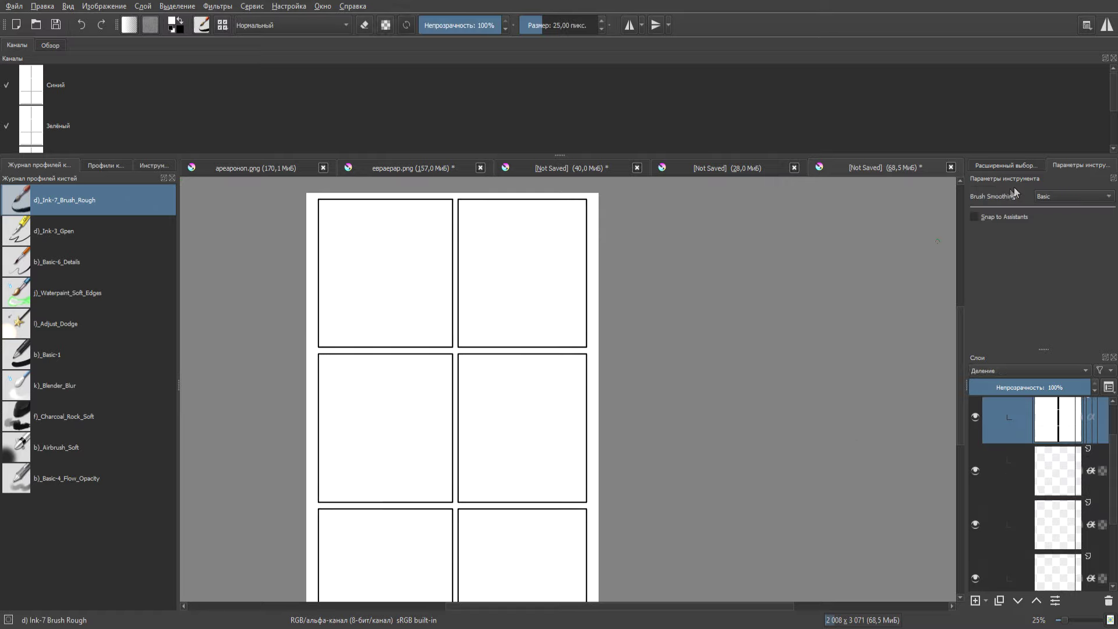
left_click_drag(1014, 187, 646, 176)
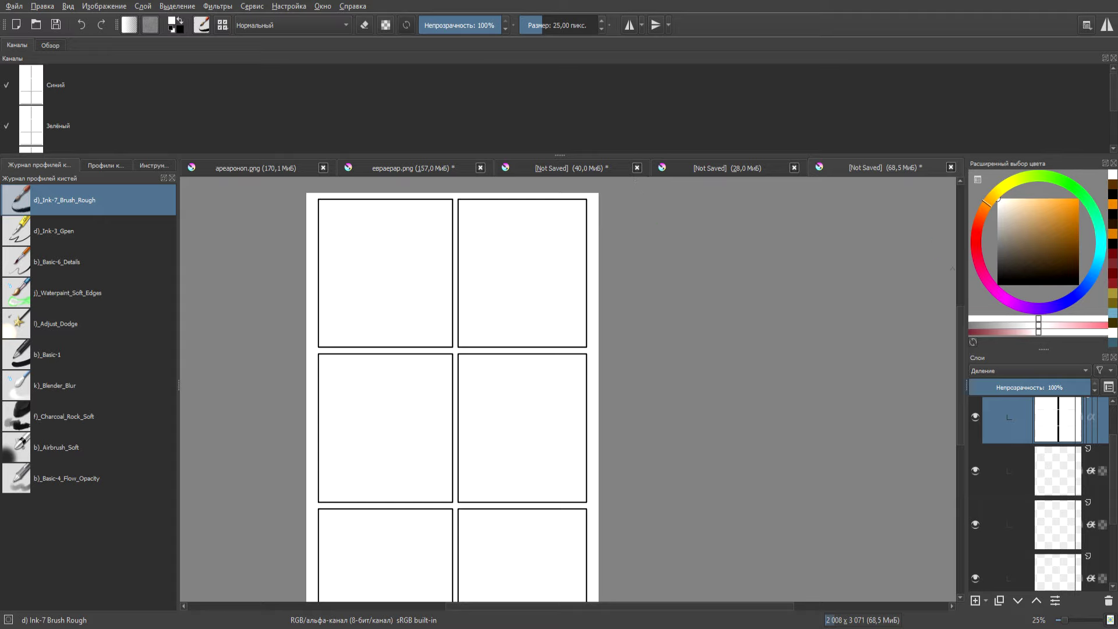
Step: Switch to the Touch workspace with large command buttons from the top-right workspace switcher
scroll(668, 218, "down", 2)
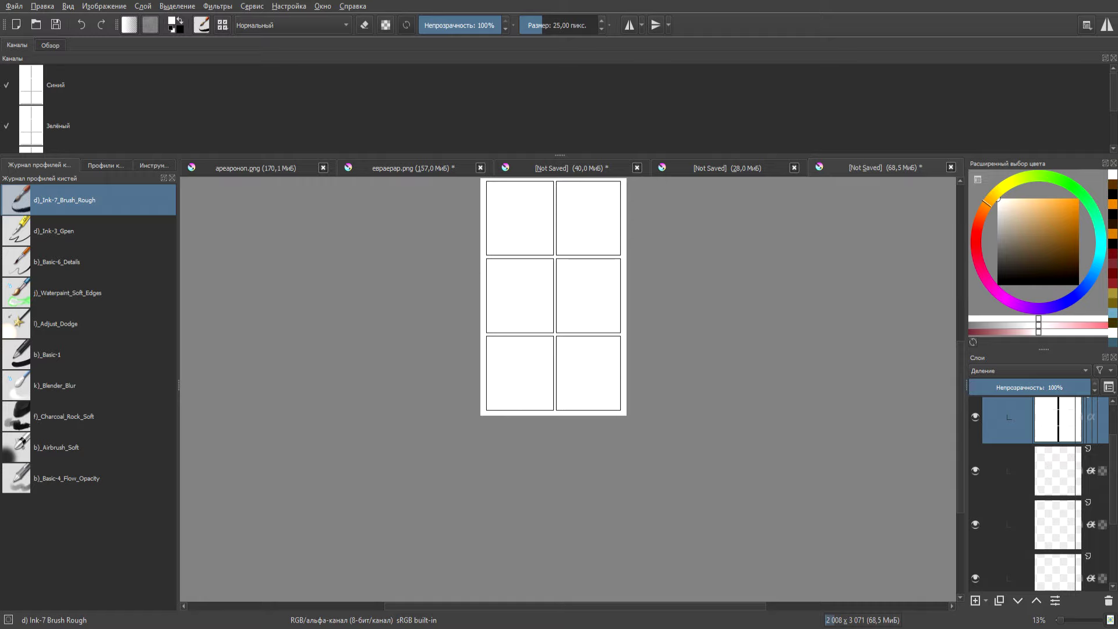
left_click(1086, 26)
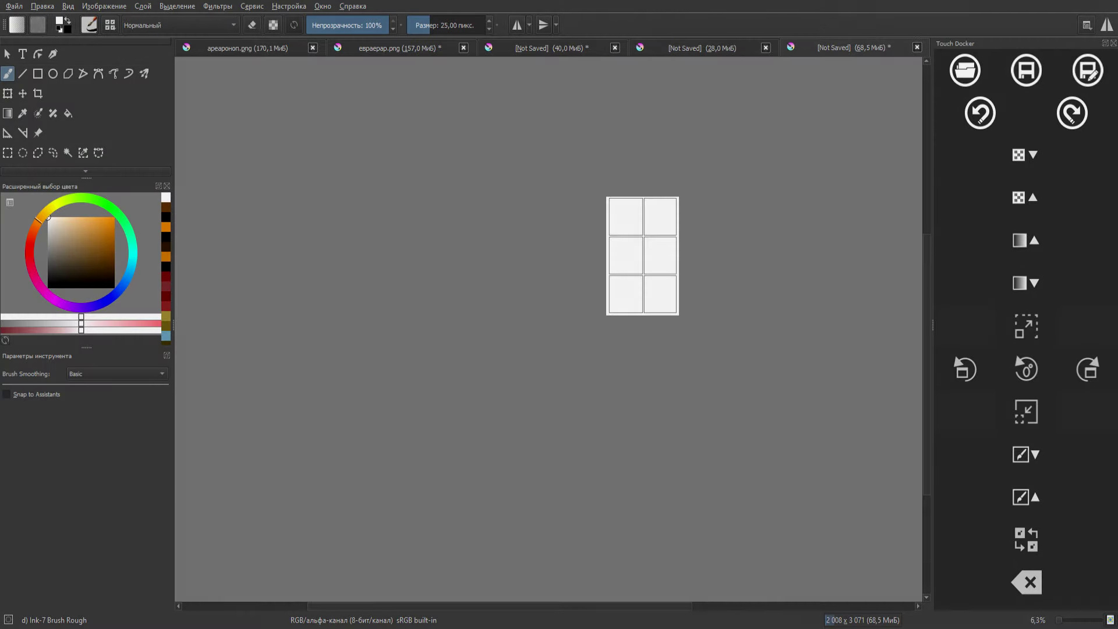